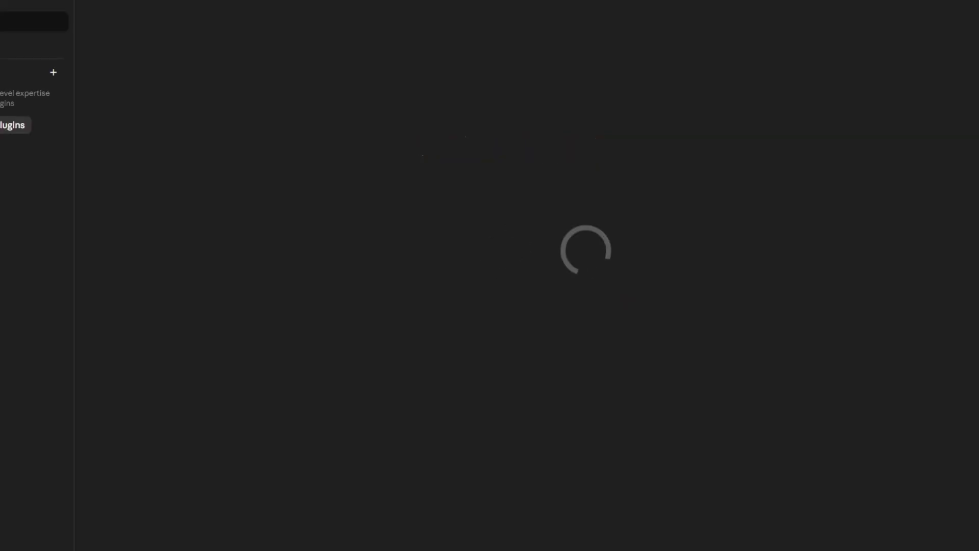
Step: Start creating a new personal skill with Claude and send the prefilled skill-creator request
left_click(10, 22)
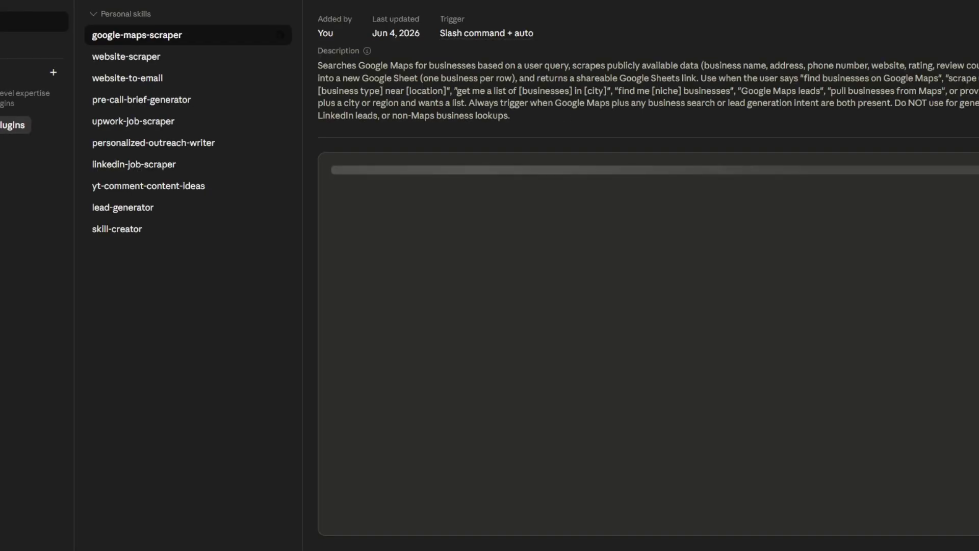
left_click(287, 2)
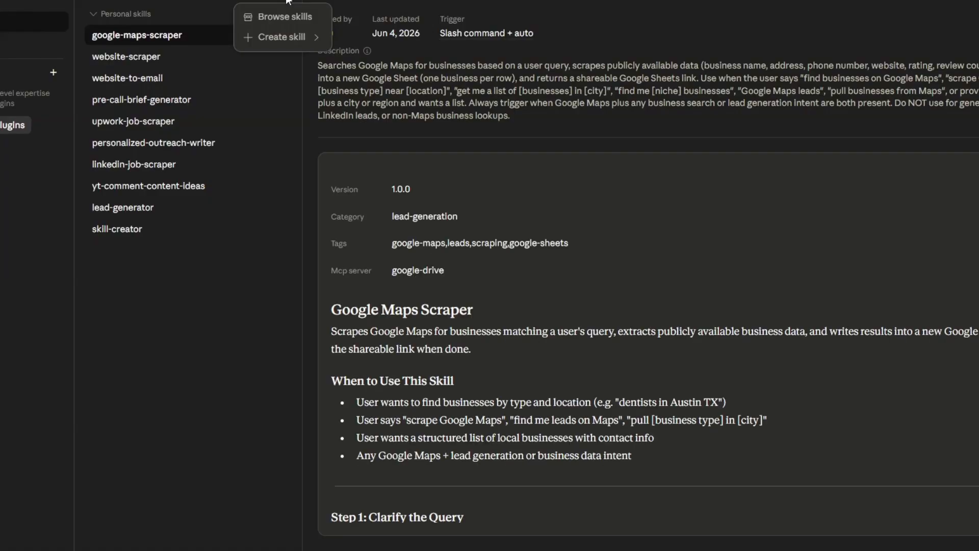
mouse_move(275, 37)
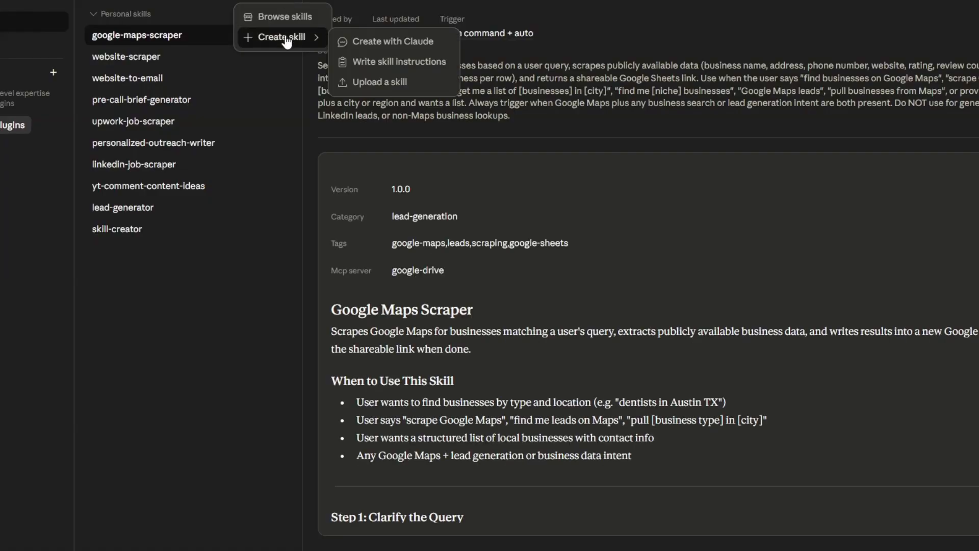
left_click(389, 46)
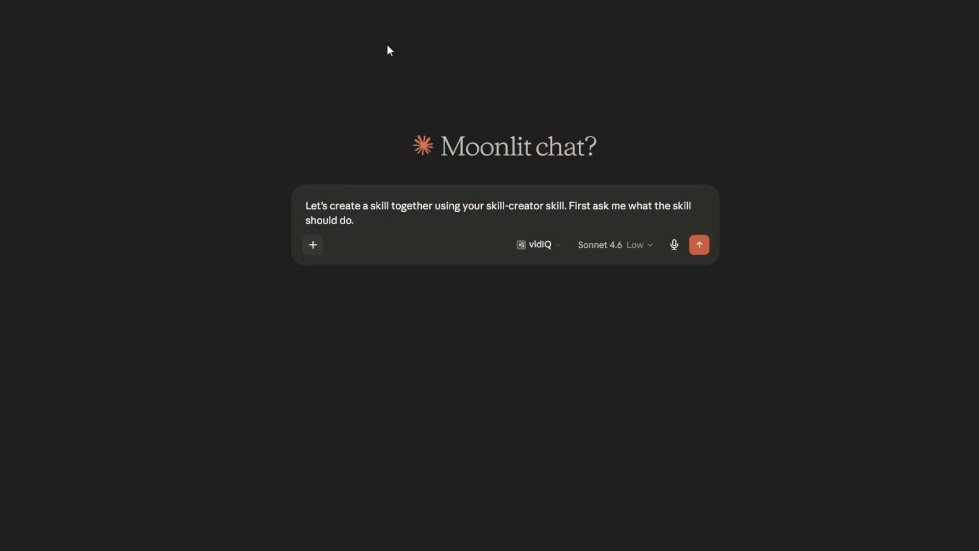
key("Return")
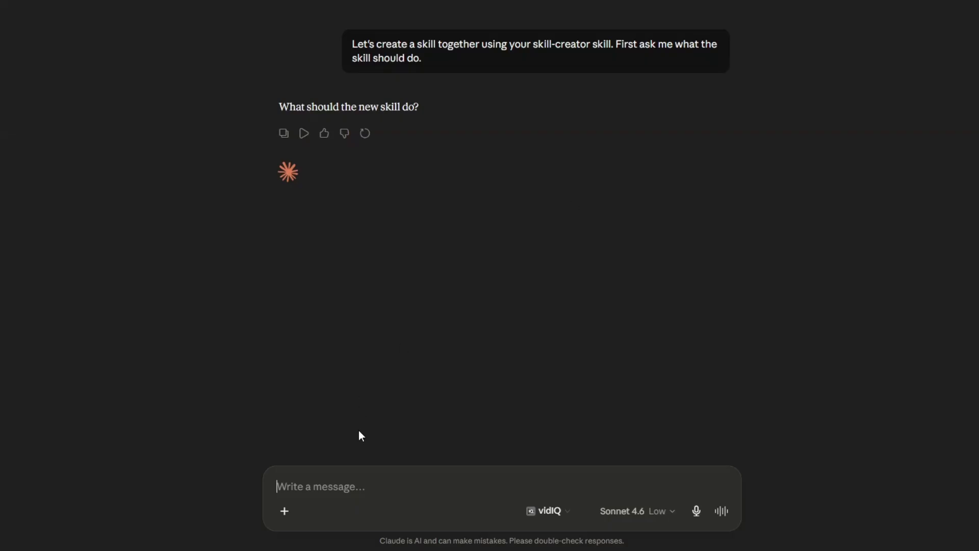
Step: Request a skill that turns raw marketing data into a single-page client-ready monthly PDF report with summary, wins, insights, issues, recommendations and a preview before download
type("Create a skill that takes raw marketing performance data from ad platforms and analytics tools and generates a clean, client-ready monthly performance report as a downloadable PDF. The input can include metrics such as ad spend, conversions, traffic, ROAS, CPA, and other campaign data in any format. The skill should analyze the data and produce a single-page structured report that includes overall performance summary, key wins, insights on what drove results, issues or underperforming areas, and clear next-step recommendations. The output must be formatted into a polished, professional PDF suitable for client delivery, with a fast preview option before download, ensuring it is easy to review, visually clean, and immediately ready to send without additional editing.")
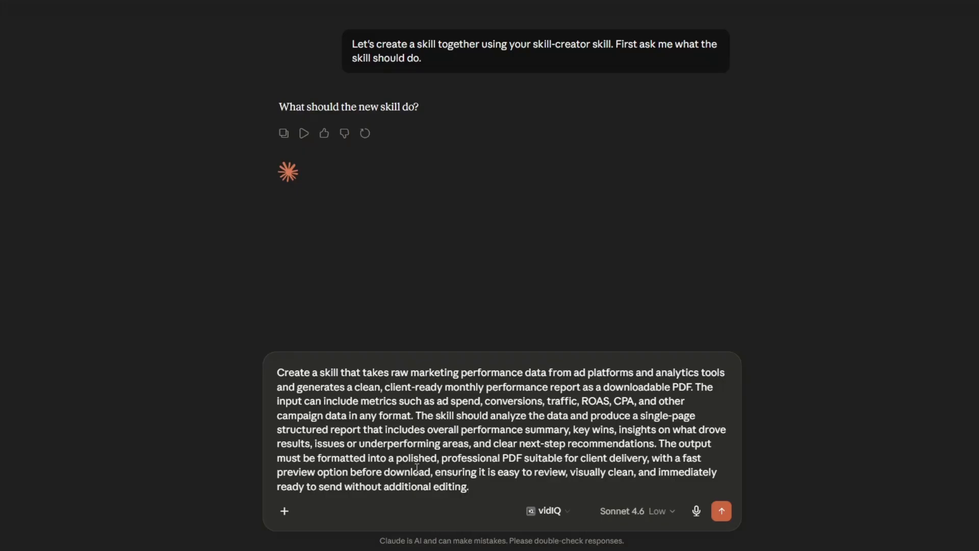
key("Return")
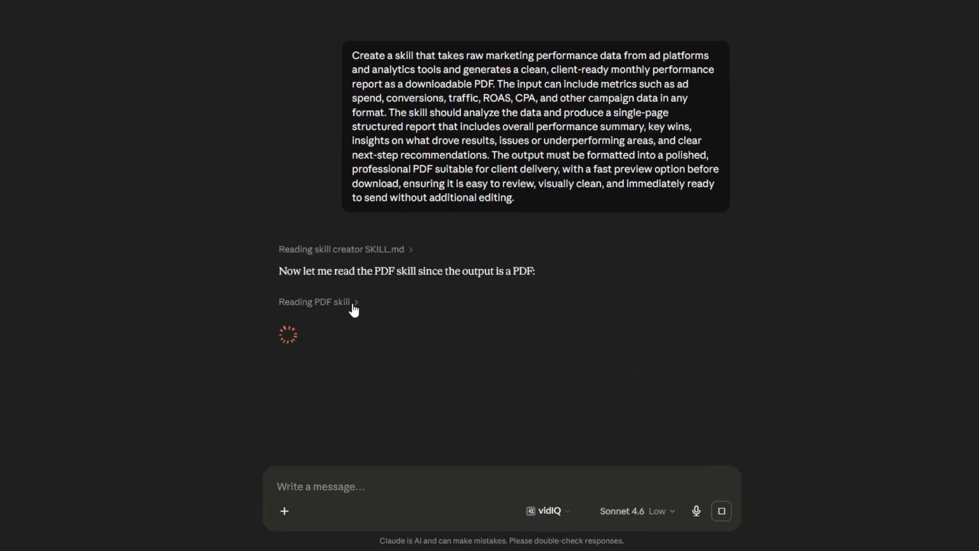
left_click(352, 306)
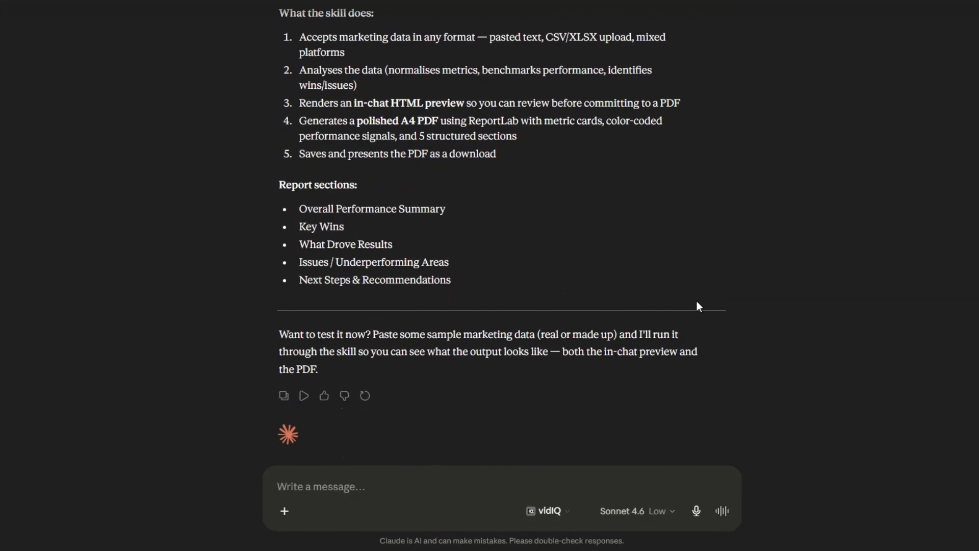
Step: Submit sample data to test the skill: $8,000 Google and Meta ad spend, 185 conversions, $25,800 revenue, 12,500 website visits, ROAS 3.2, Google outperforming Meta
scroll(723, 379, "up", 10)
scroll(647, 280, "down", 6)
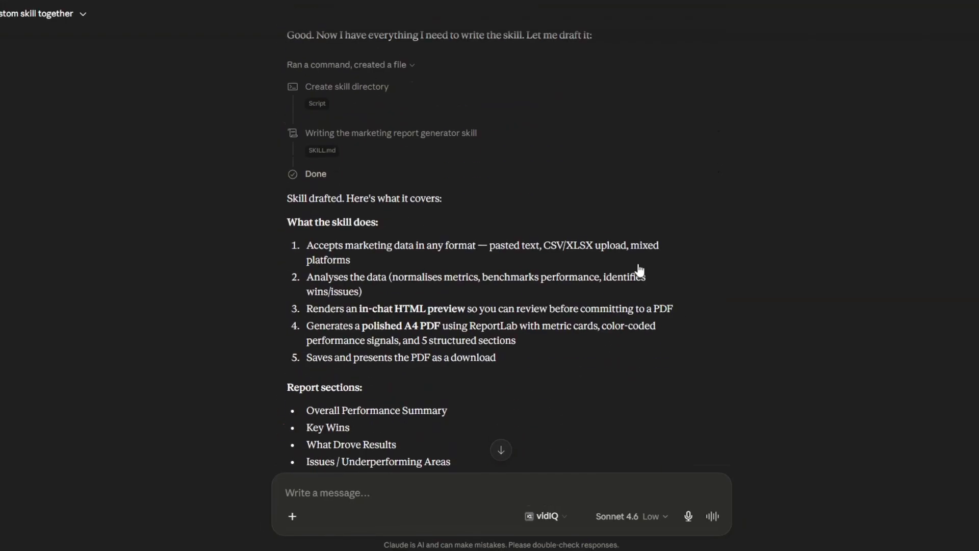
scroll(640, 268, "down", 2)
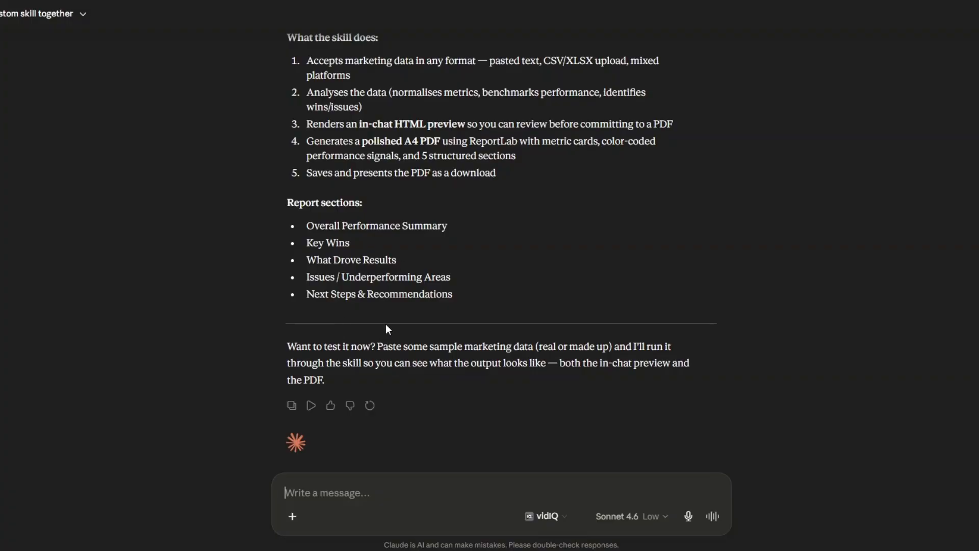
left_click(386, 488)
type("We spent $8,000 on Google and Meta ads this month, generating 185 conversions, $25,800 in revenue, and 12,500 website visits. ROAS was 3.2, with Google outperforming Meta in both conversion rate and return on ad spend.")
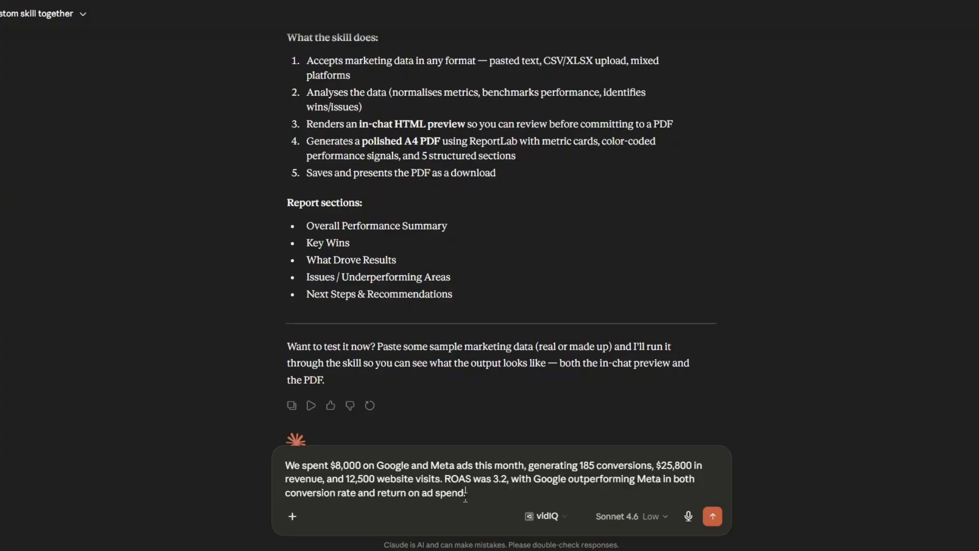
left_click(712, 516)
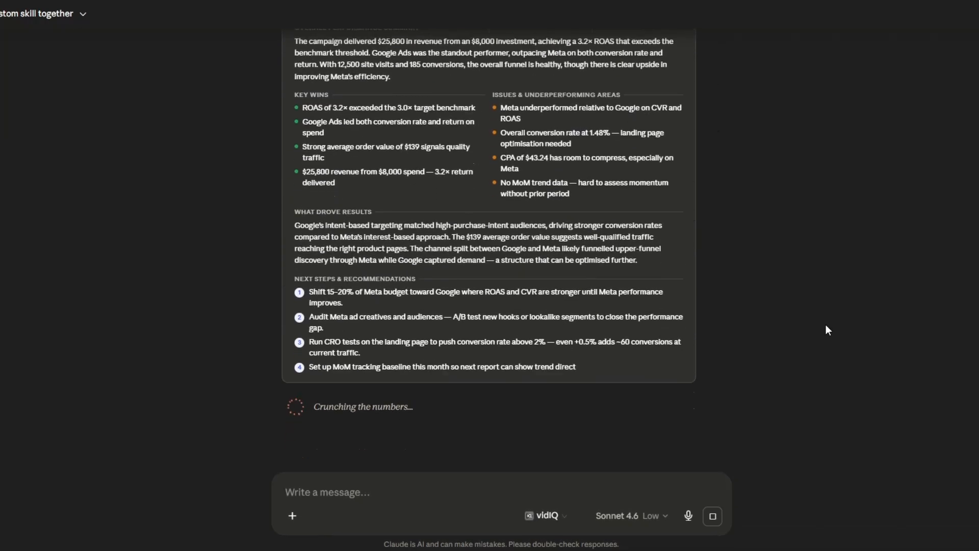
Step: Review the in-chat report preview, from the analysis and metric cards to the recommendations and follow-up questions
scroll(796, 326, "up", 5)
scroll(792, 325, "up", 6)
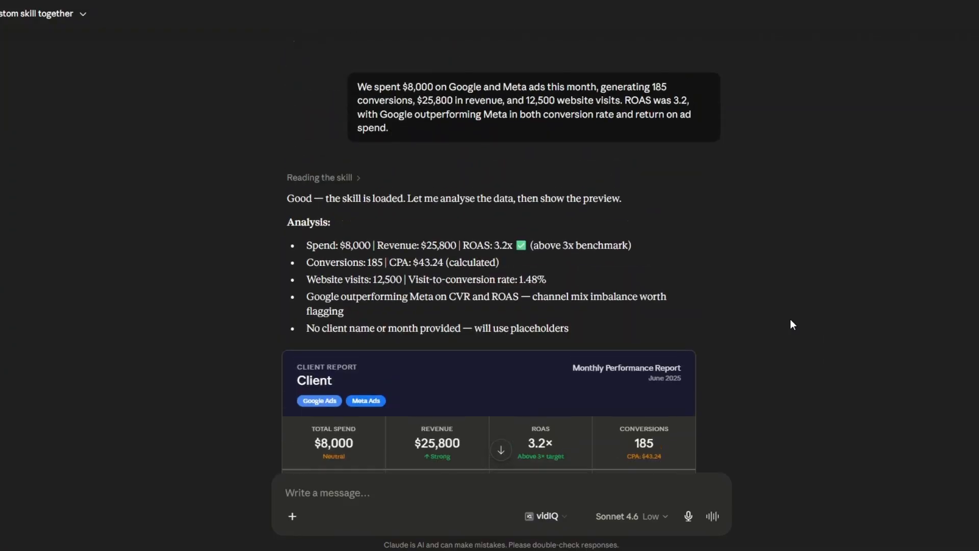
scroll(791, 324, "down", 3)
scroll(792, 320, "down", 2)
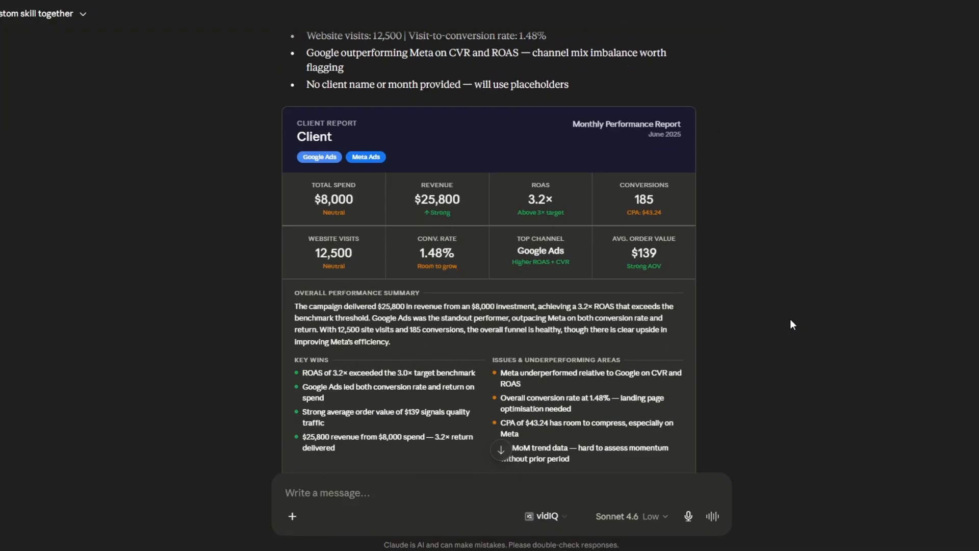
scroll(792, 320, "down", 3)
scroll(791, 325, "down", 5)
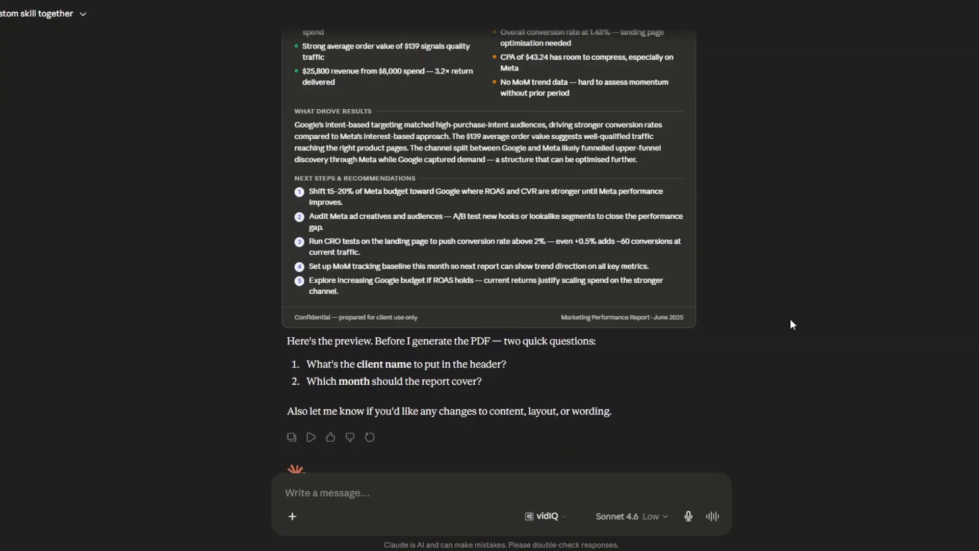
scroll(790, 320, "down", 1)
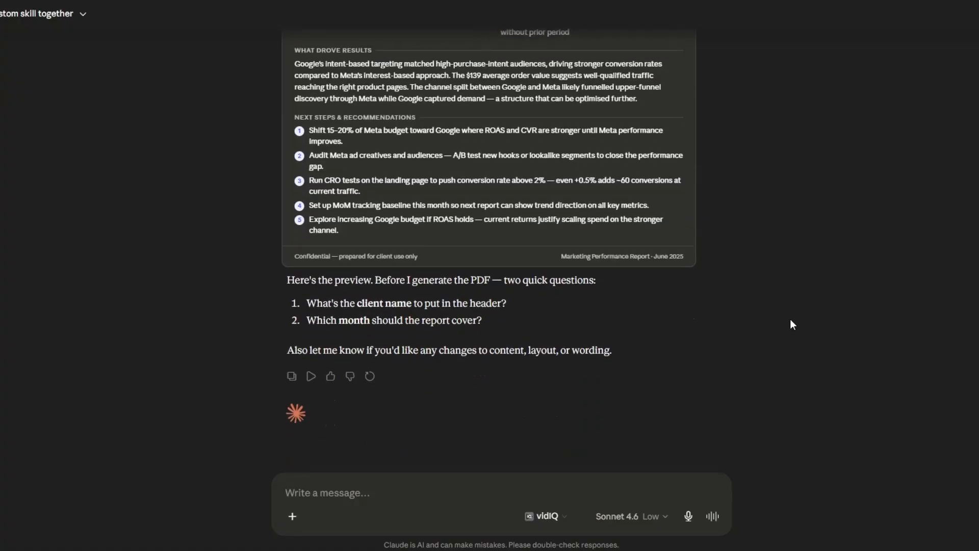
scroll(790, 320, "up", 3)
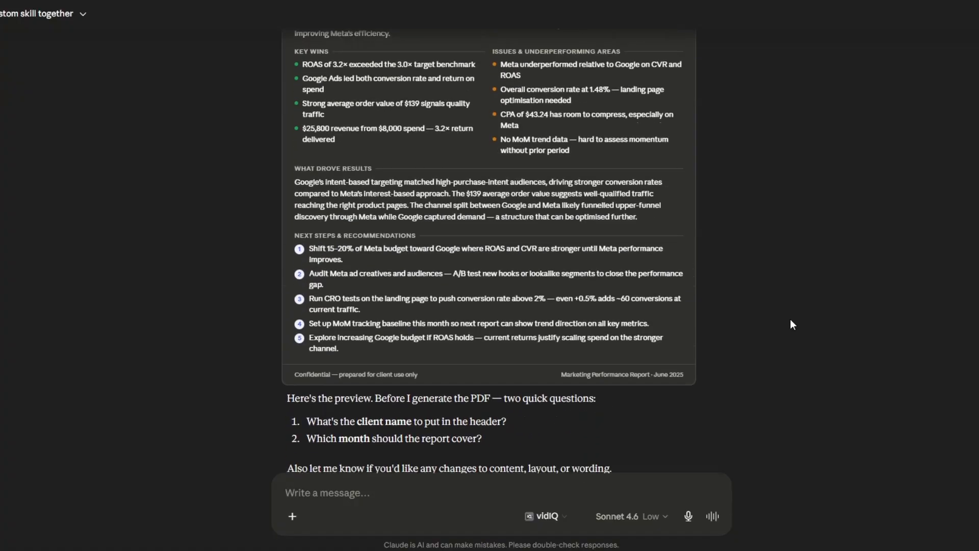
scroll(790, 325, "down", 2)
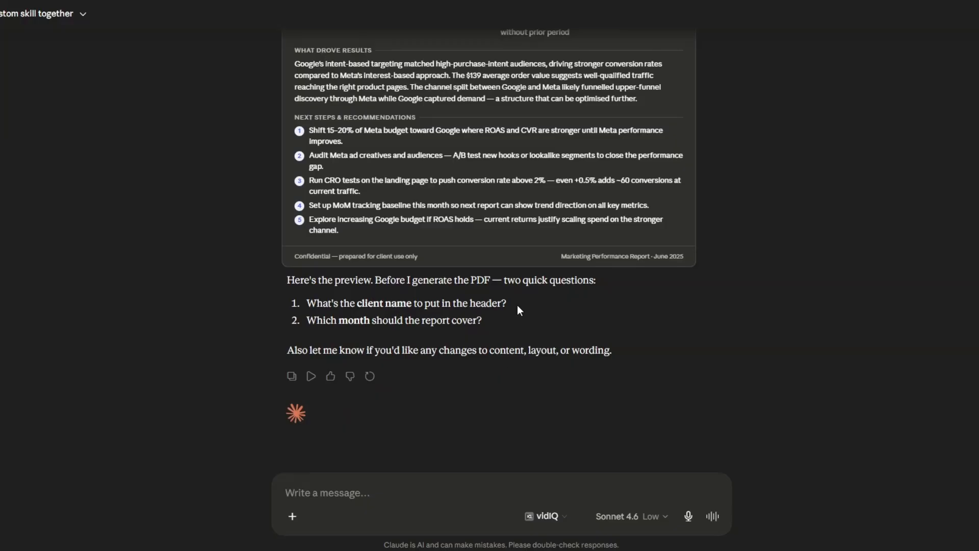
Step: Answer the follow-up questions by giving May as the report month and the client's full name
left_click(383, 503)
type("the month was May and ")
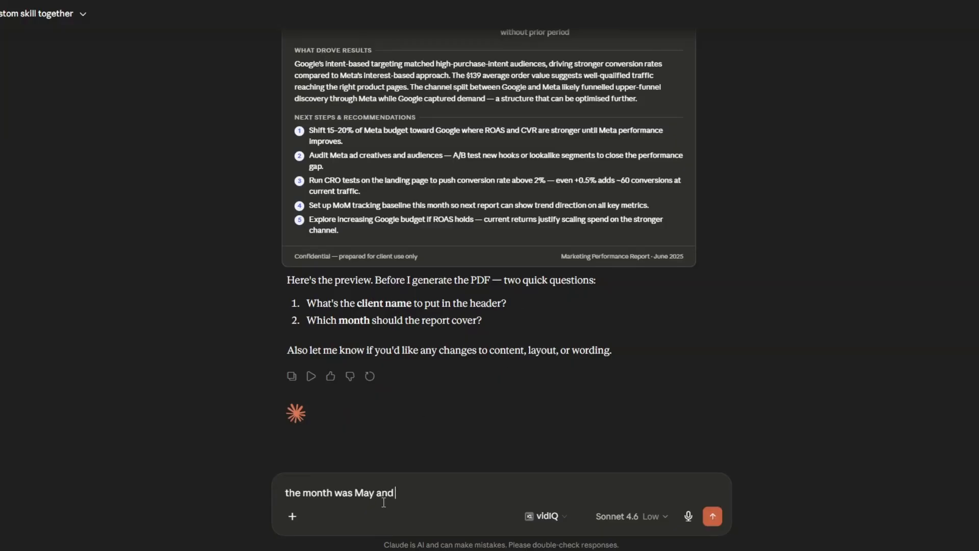
type("the client name is Sarah Johnson.")
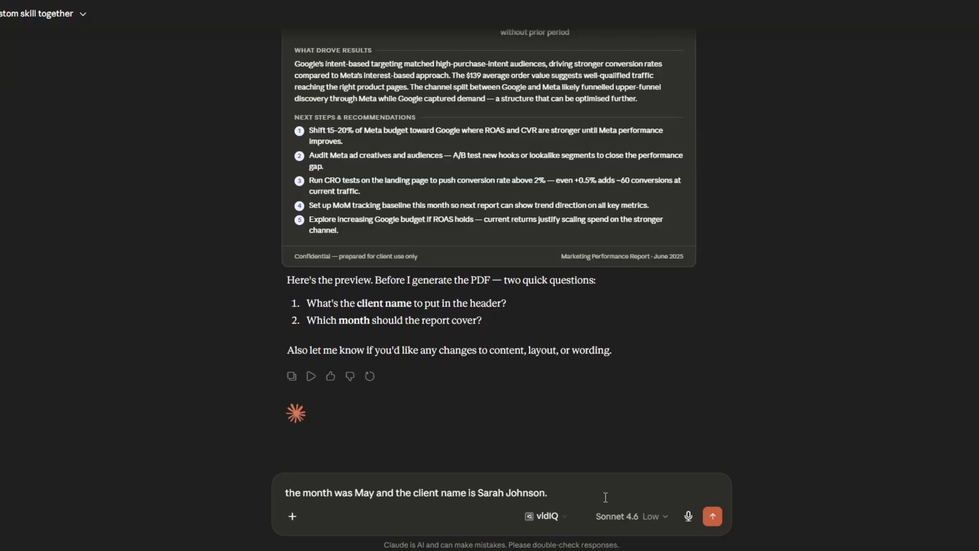
left_click(713, 516)
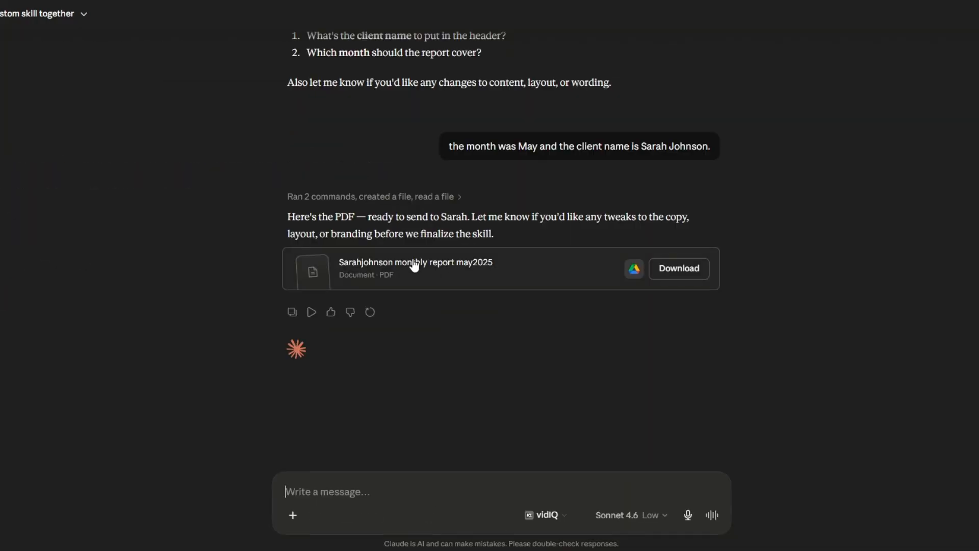
Step: Send the generated monthly report PDF to Google Drive and open it there
scroll(465, 256, "up", 10)
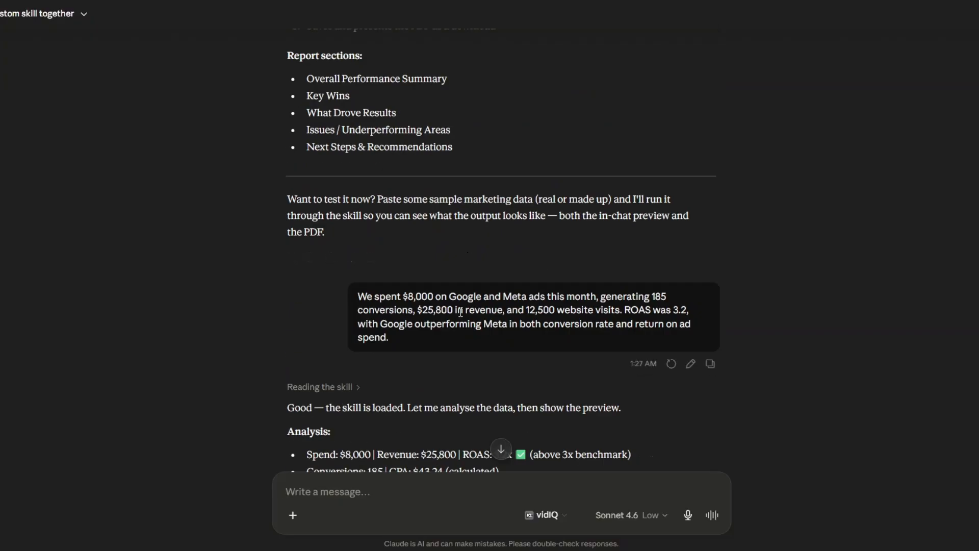
scroll(460, 315, "down", 10)
scroll(460, 321, "down", 4)
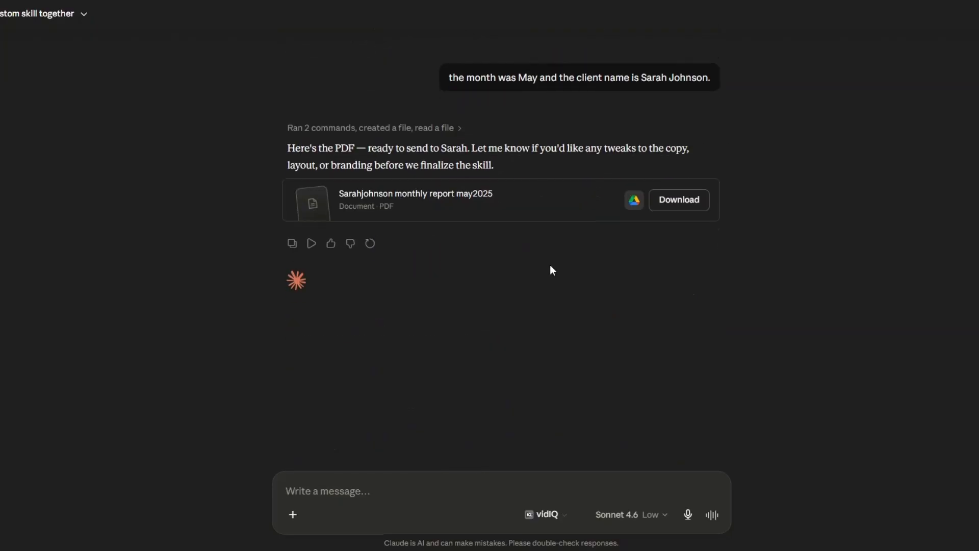
left_click(635, 201)
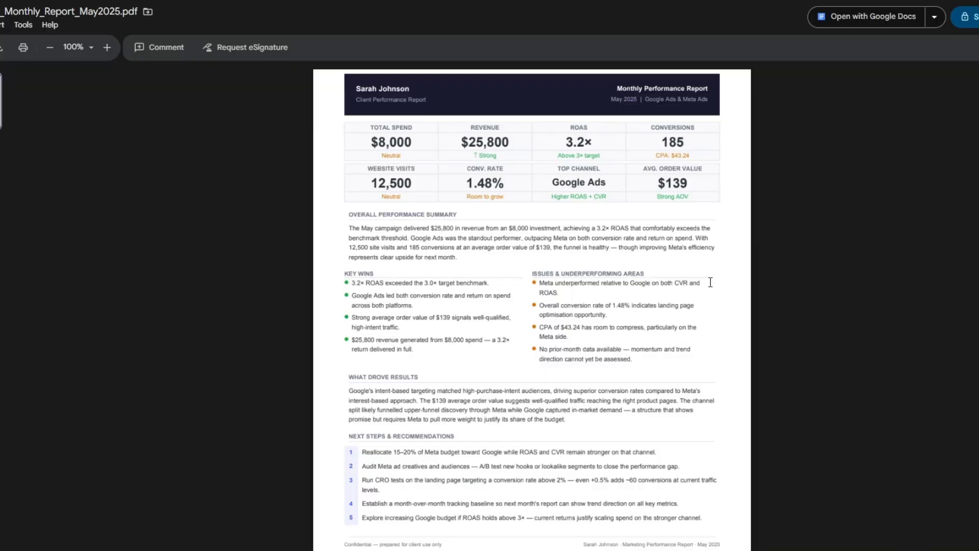
Step: Examine the PDF report's sections: performance summary, key wins, issues, what drove results, and next steps
scroll(711, 282, "down", 3)
scroll(710, 282, "up", 3)
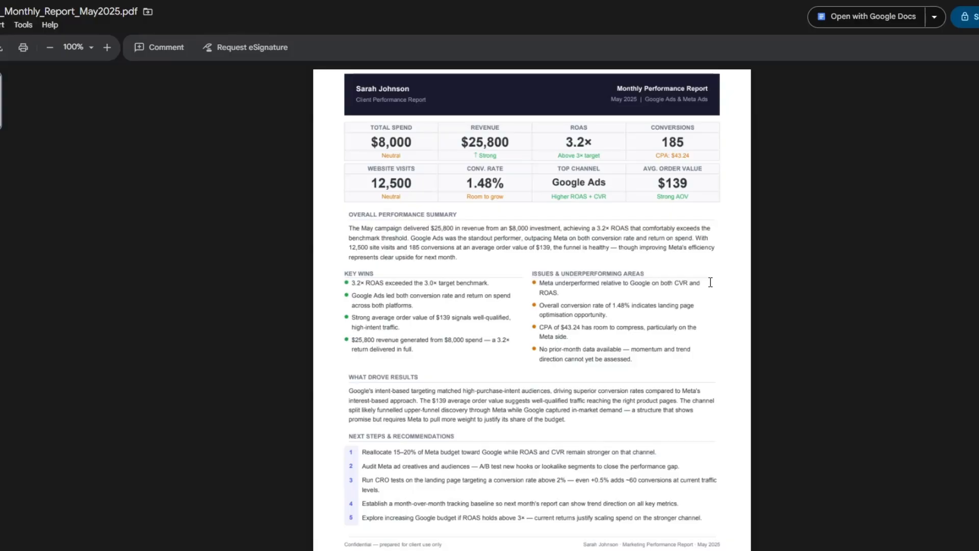
left_click_drag(347, 213, 507, 208)
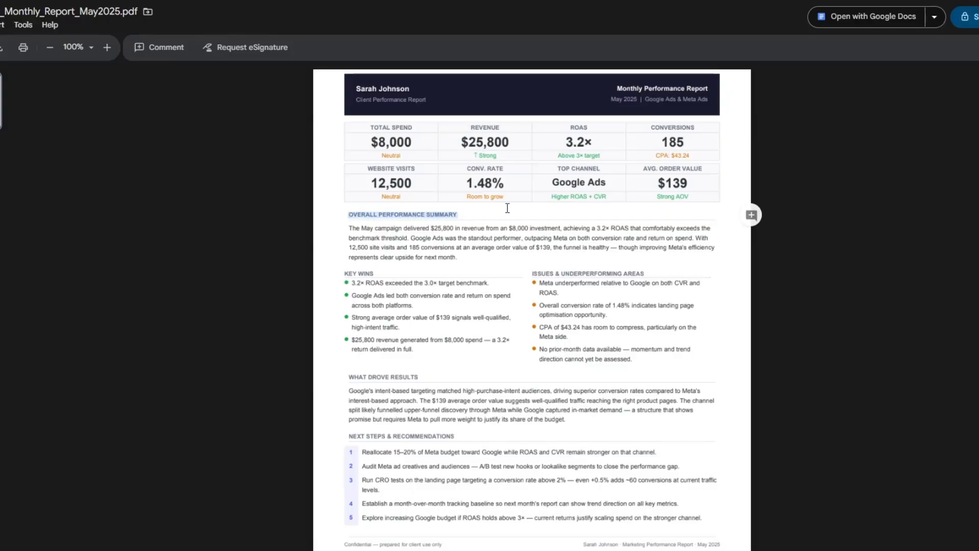
left_click_drag(344, 275, 646, 273)
scroll(645, 273, "down", 2)
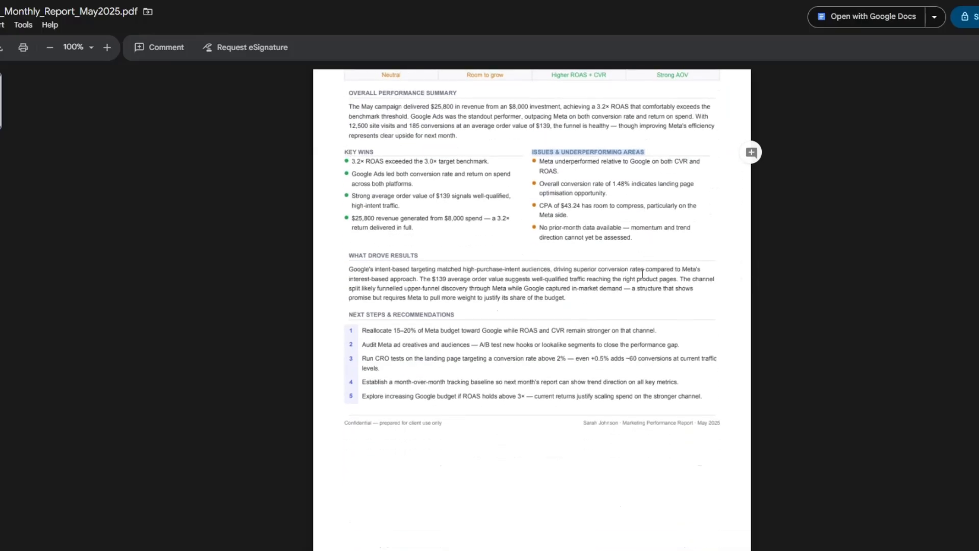
left_click_drag(352, 256, 445, 253)
left_click(347, 310)
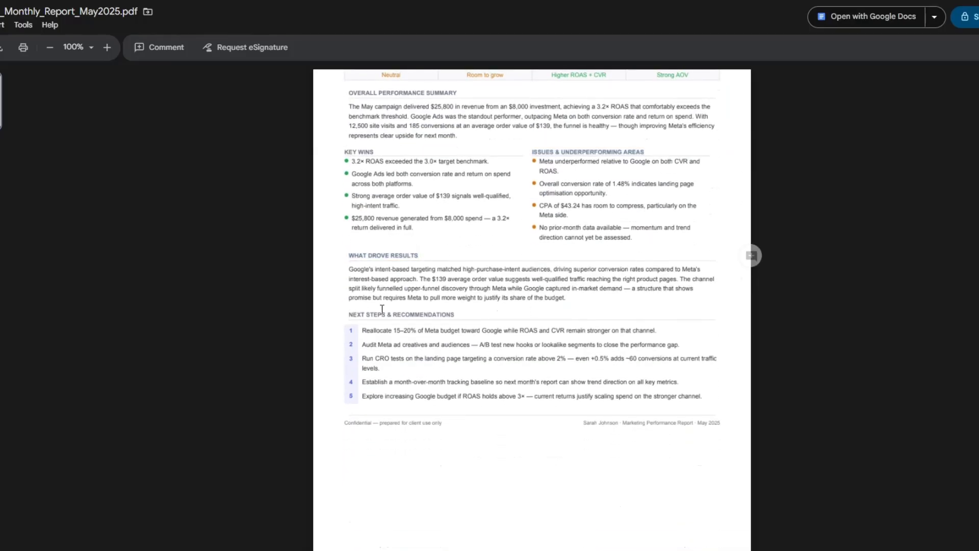
scroll(635, 360, "up", 2)
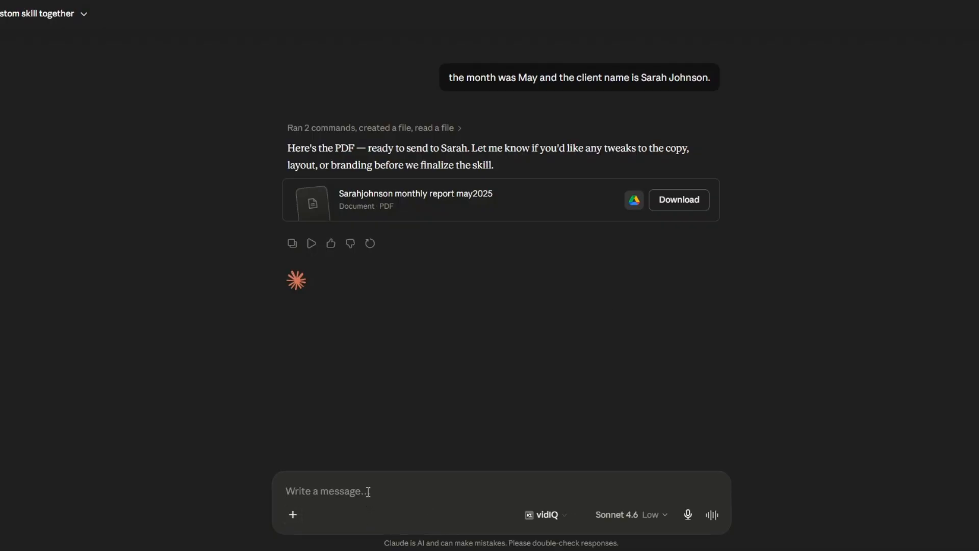
Step: Return to the Claude chat, ask it to "save the skill now", and save the packaged marketing-report-generator skill
type("save the")
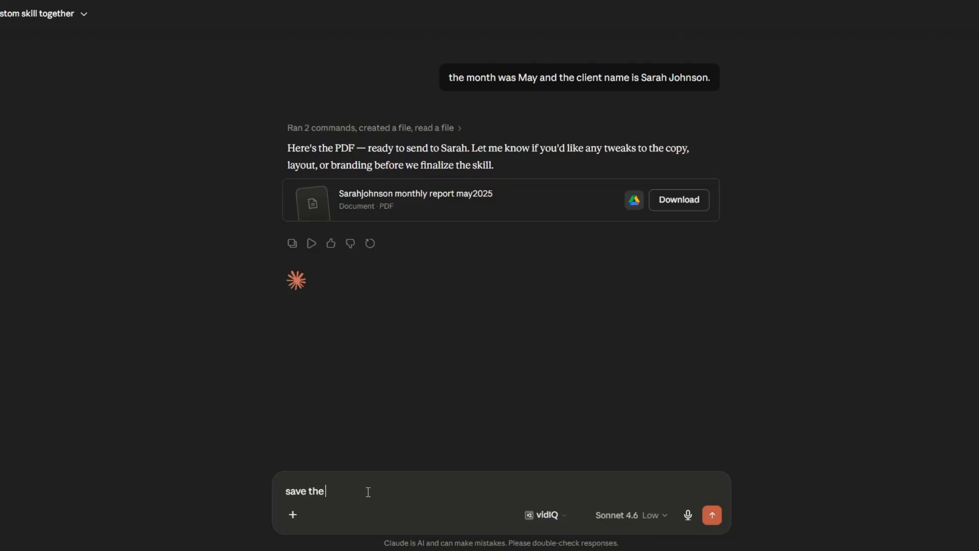
type(" skill now")
key("Return")
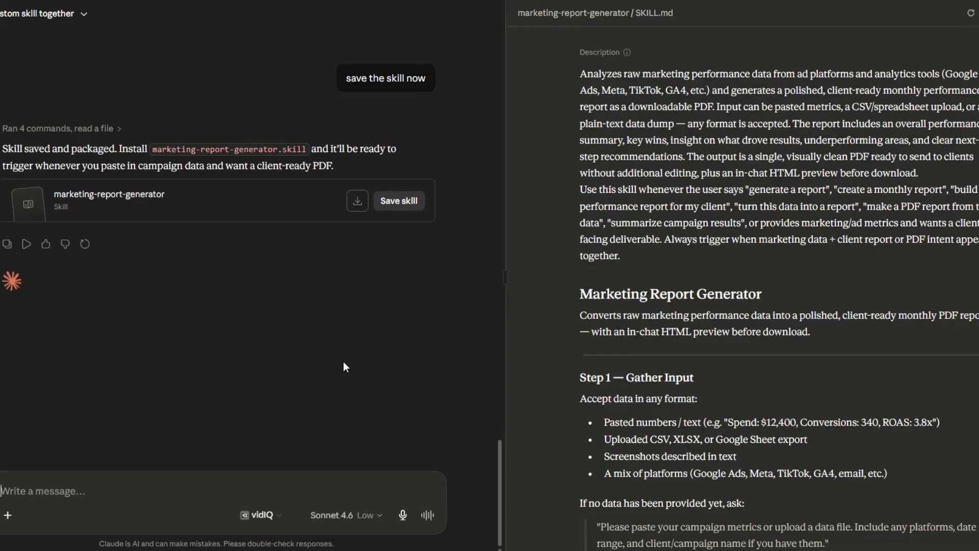
left_click(399, 202)
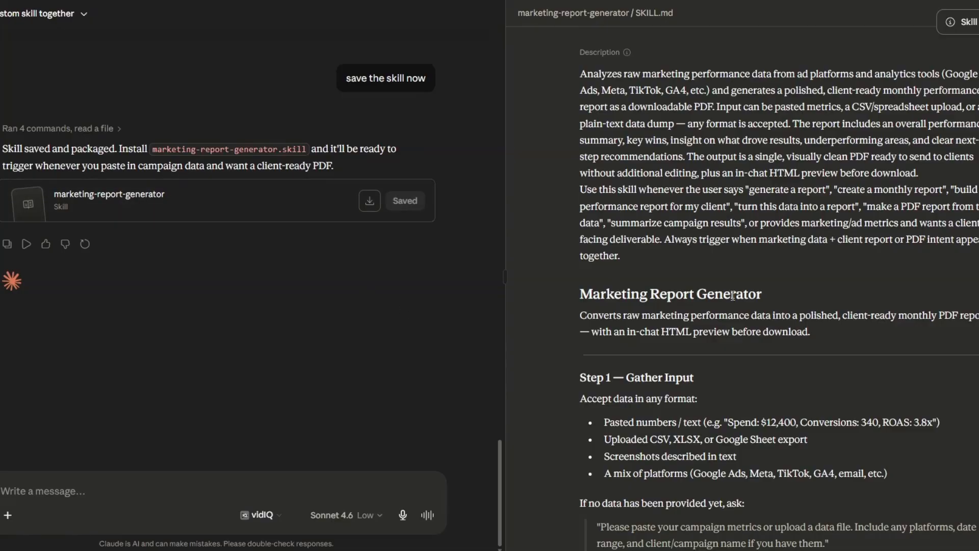
Step: Read through the marketing-report-generator SKILL.md instructions down to the Edge Cases table
scroll(732, 296, "down", 7)
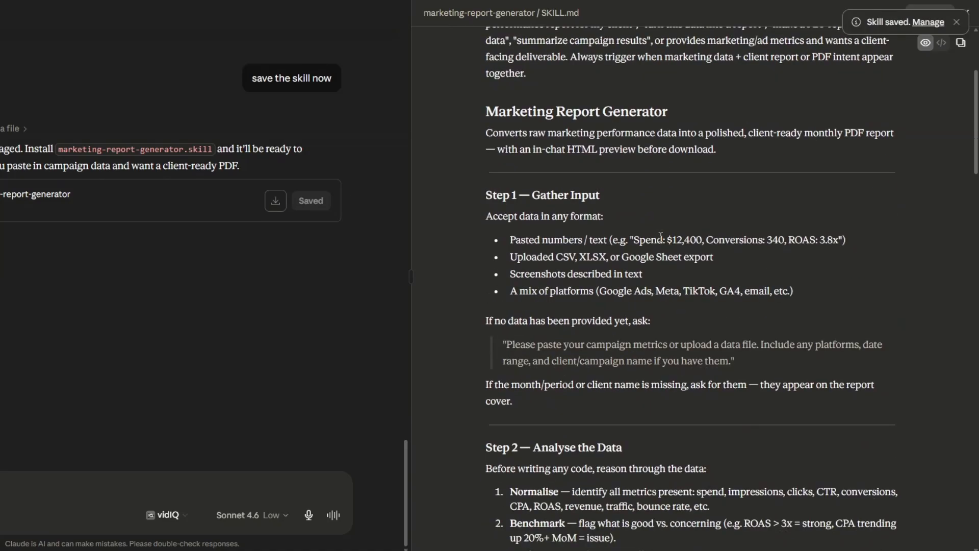
scroll(661, 237, "down", 20)
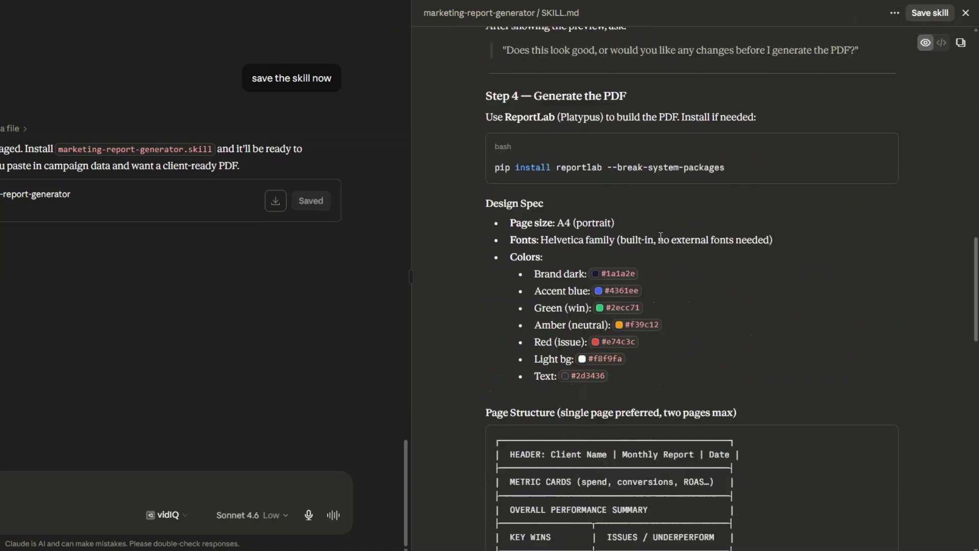
scroll(661, 237, "down", 13)
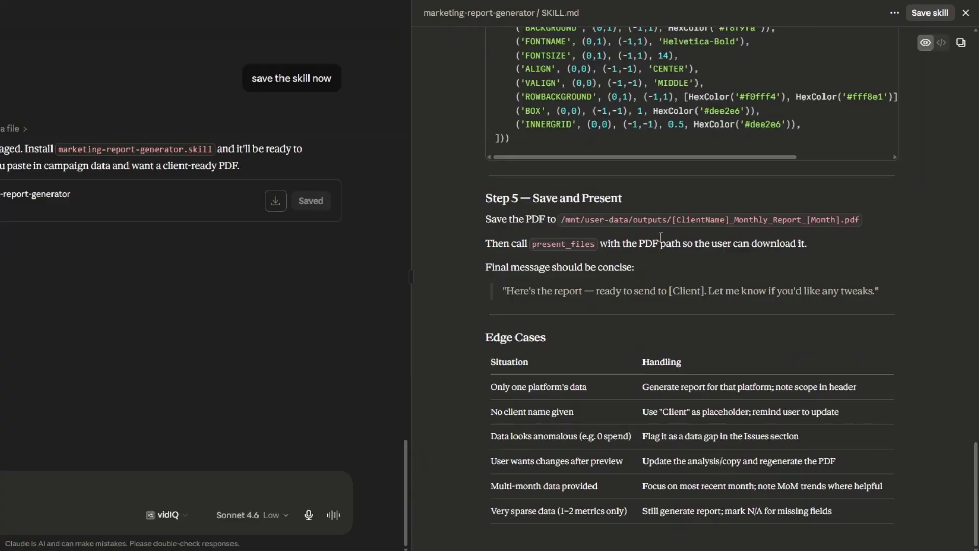
Step: Review the skill's description and instructions from start to Edge Cases, and save the marketing-report-generator skill
left_click_drag(974, 459, 974, 45)
left_click_drag(487, 74, 695, 265)
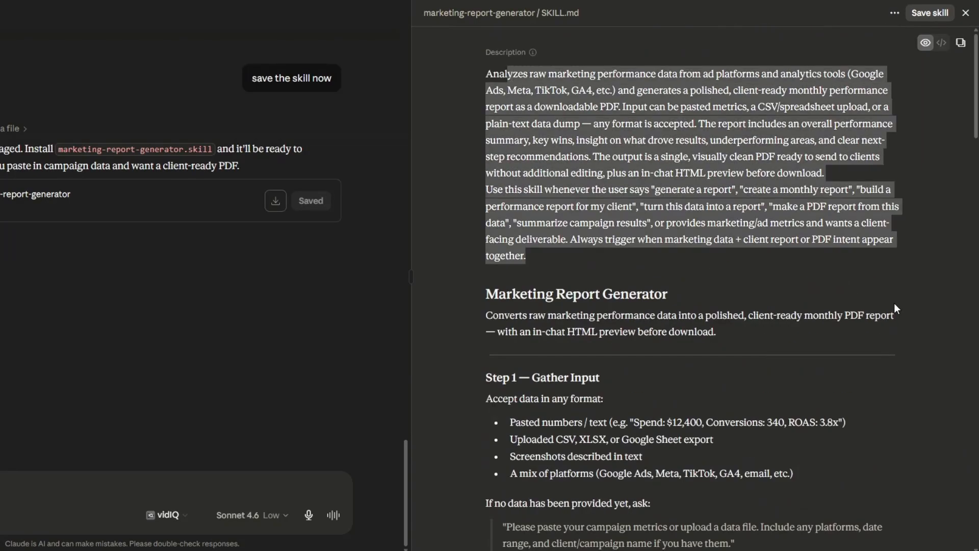
left_click(894, 303)
scroll(803, 261, "down", 2)
scroll(803, 262, "down", 3)
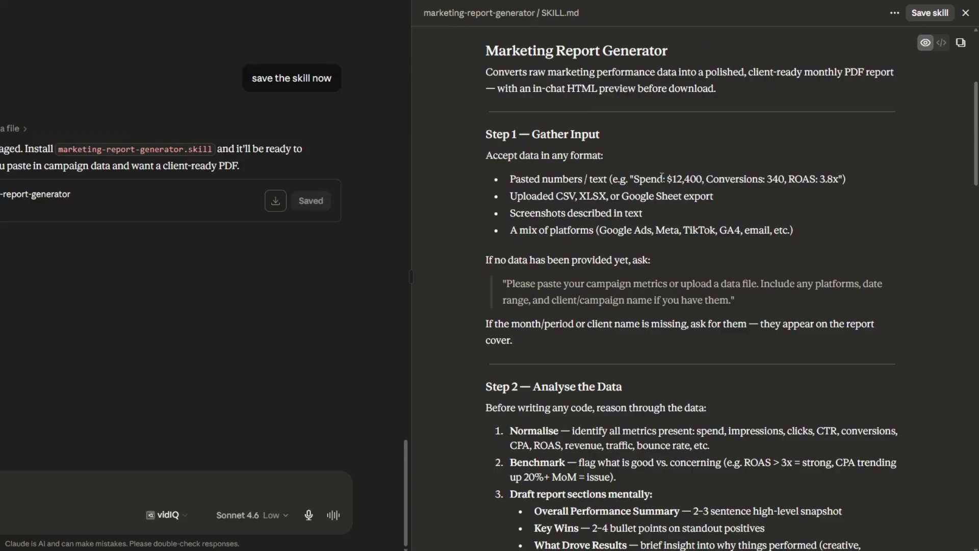
scroll(661, 179, "down", 18)
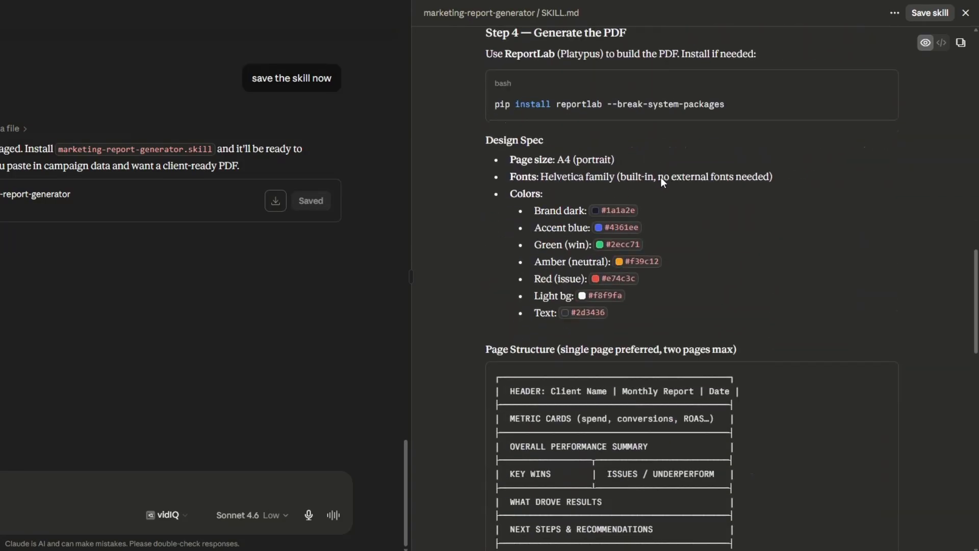
scroll(662, 181, "down", 20)
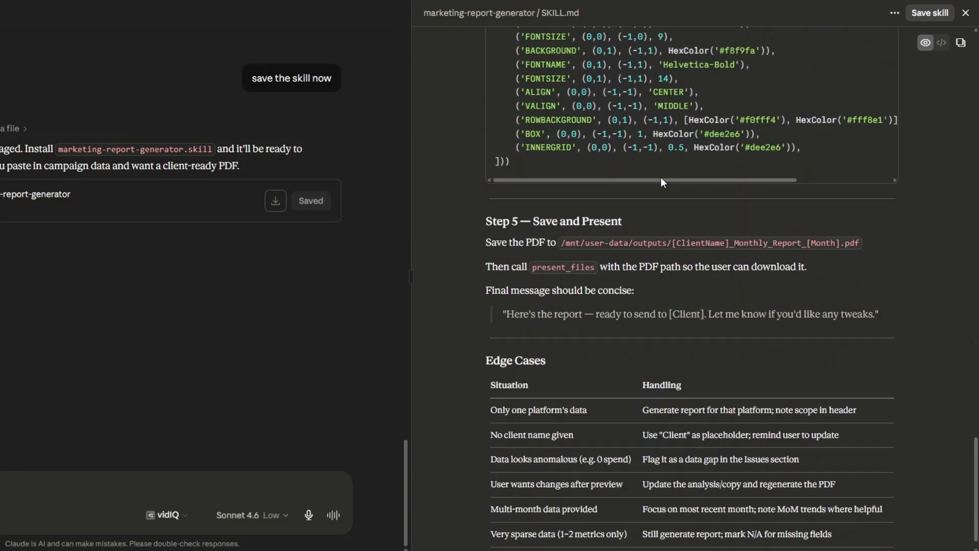
left_click(927, 14)
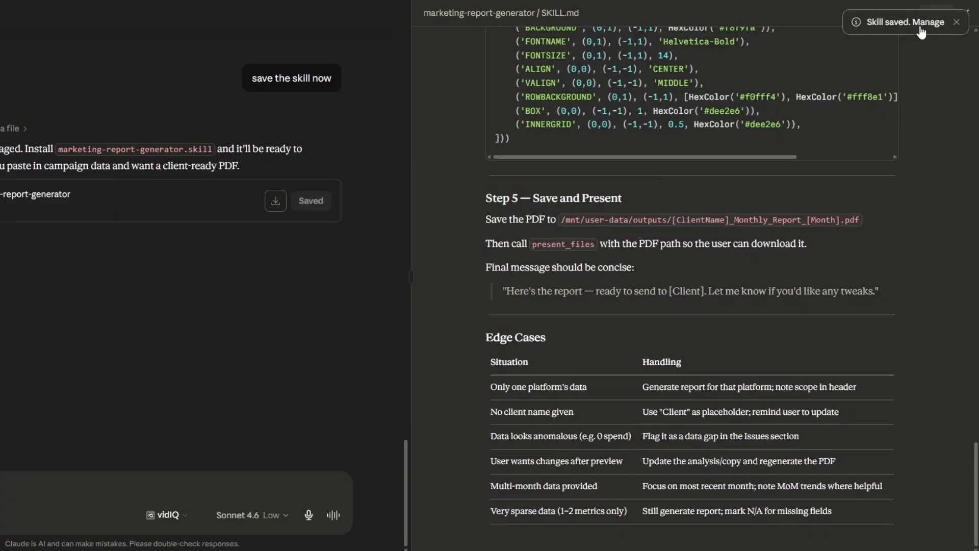
Step: Open the saved marketing-report-generator skill in skill management and read through its instructions
left_click(921, 26)
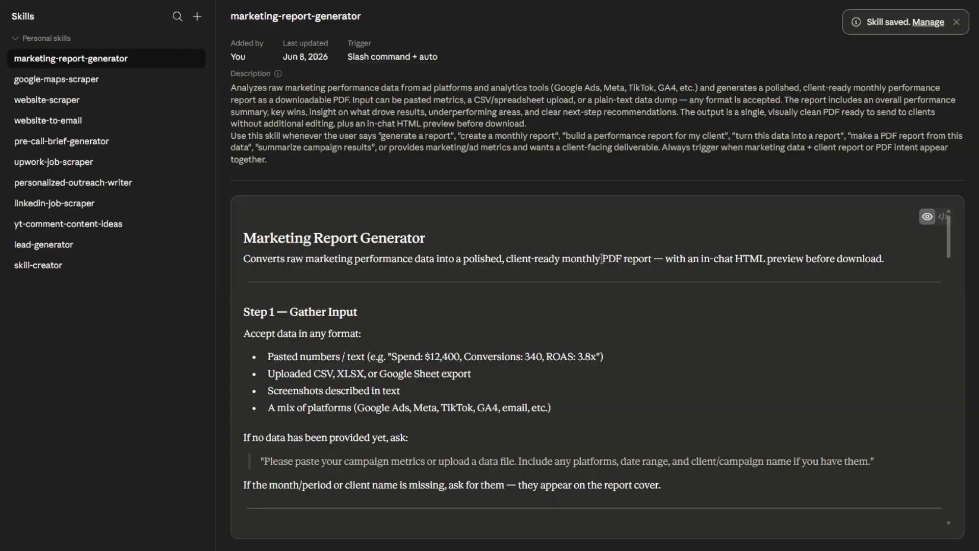
scroll(602, 258, "down", 20)
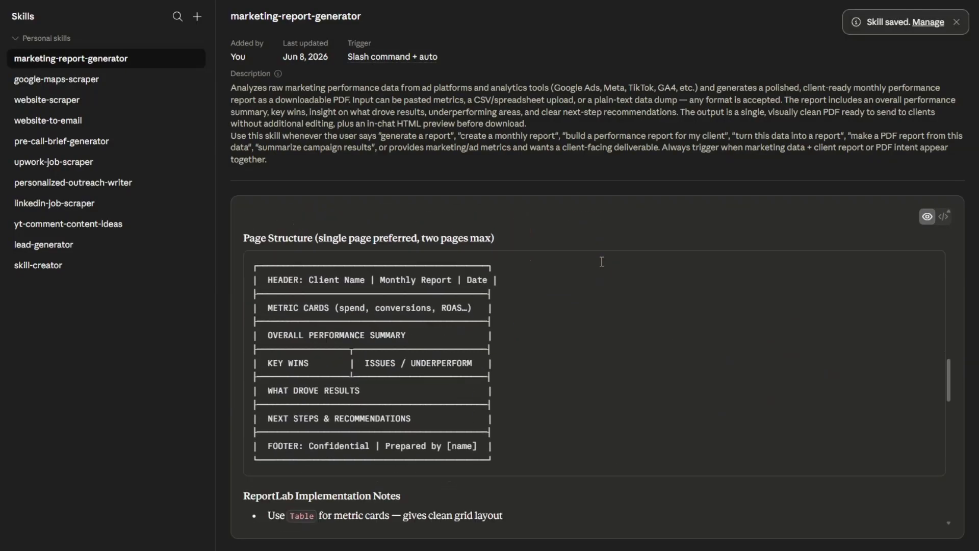
scroll(602, 261, "down", 15)
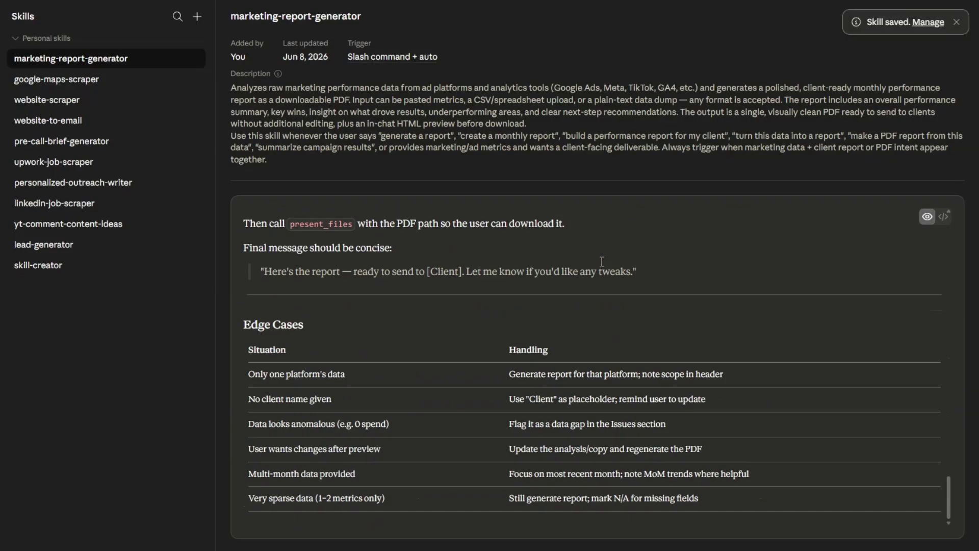
scroll(601, 261, "up", 15)
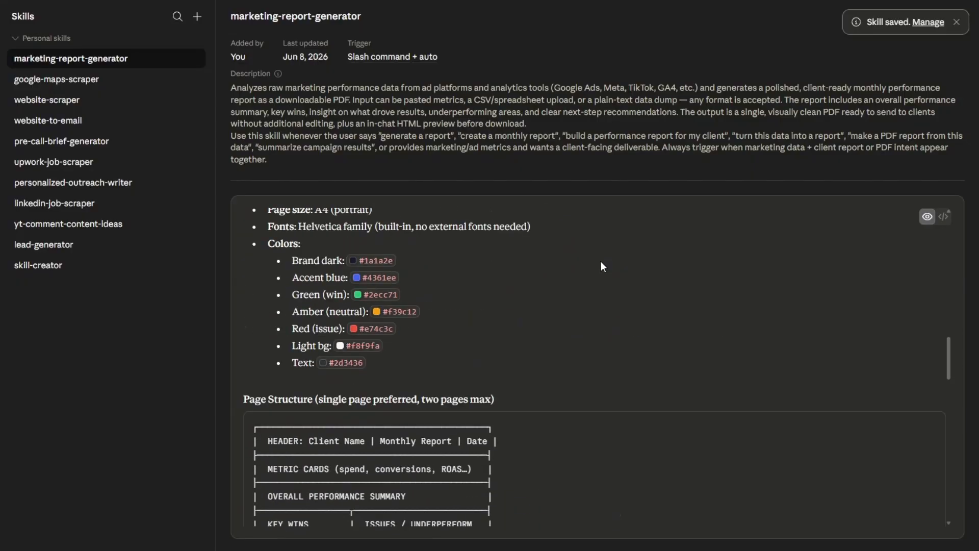
scroll(601, 261, "up", 15)
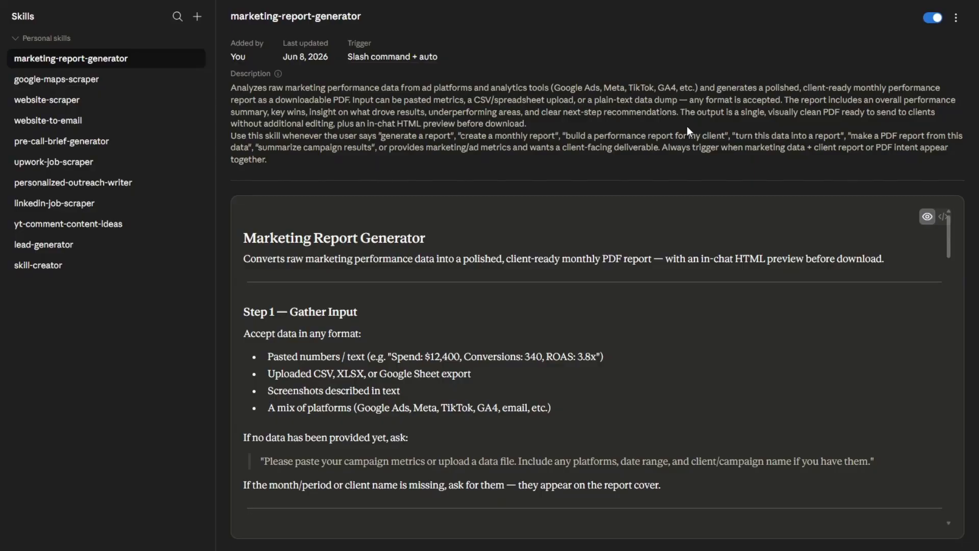
Step: Open the marketing-report-generator skill's instructions for manual editing, look through them, and close the editor without saving
left_click(956, 18)
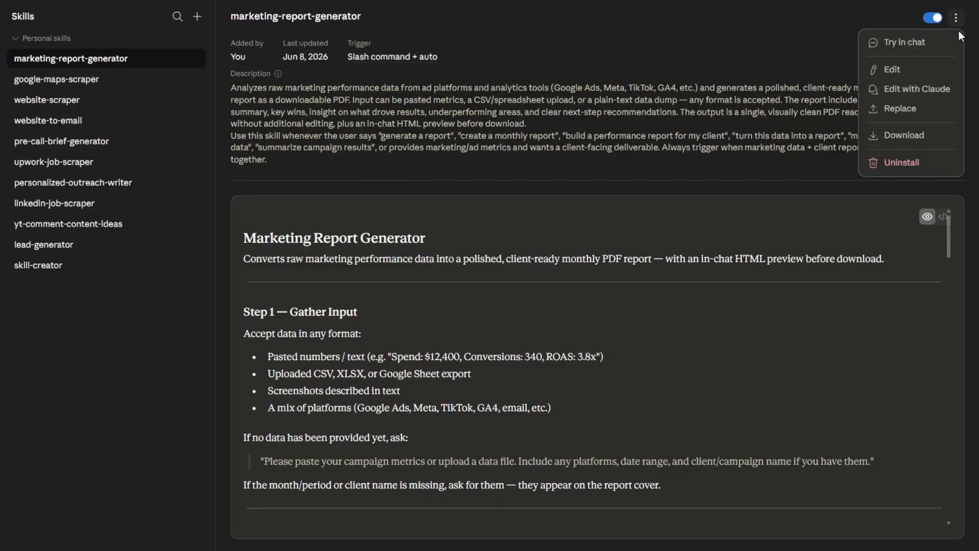
left_click(895, 69)
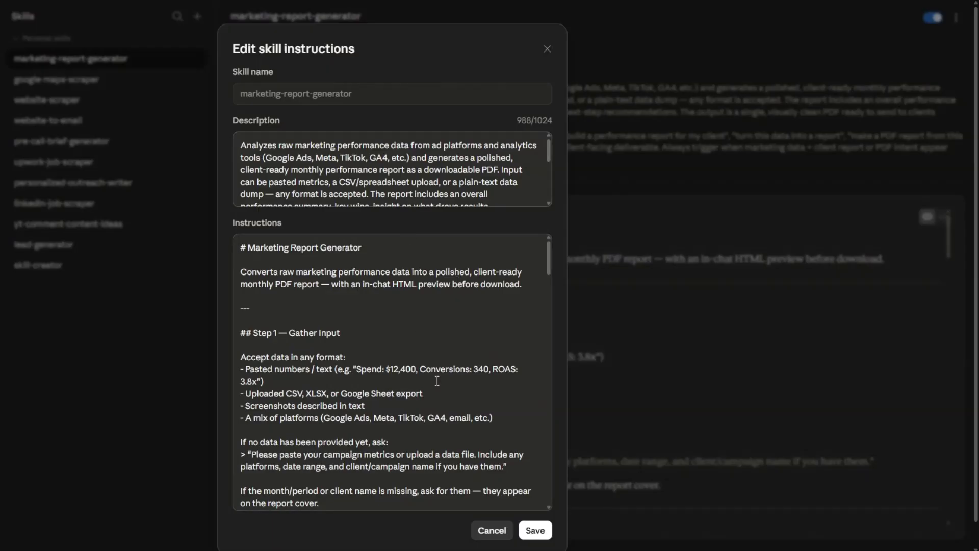
scroll(389, 336, "down", 2)
scroll(388, 337, "down", 5)
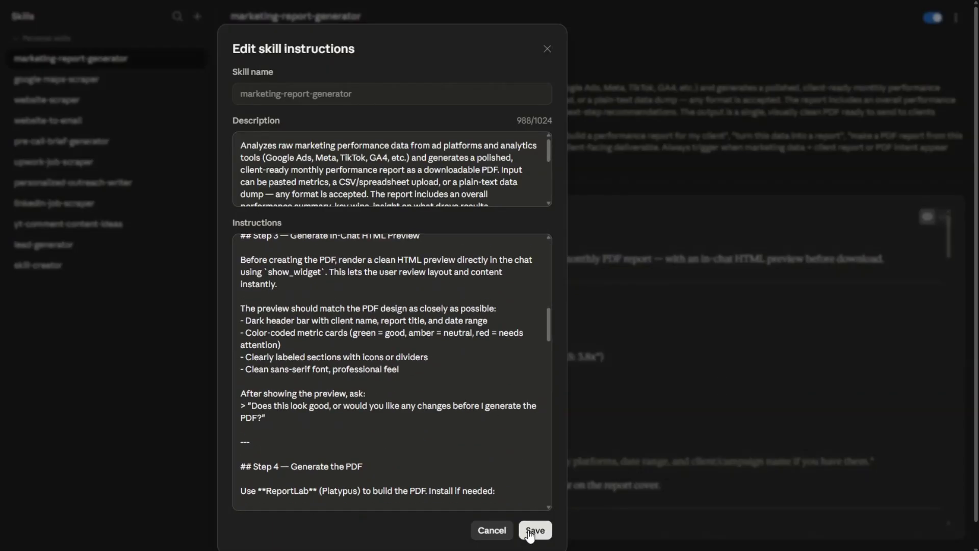
left_click(491, 533)
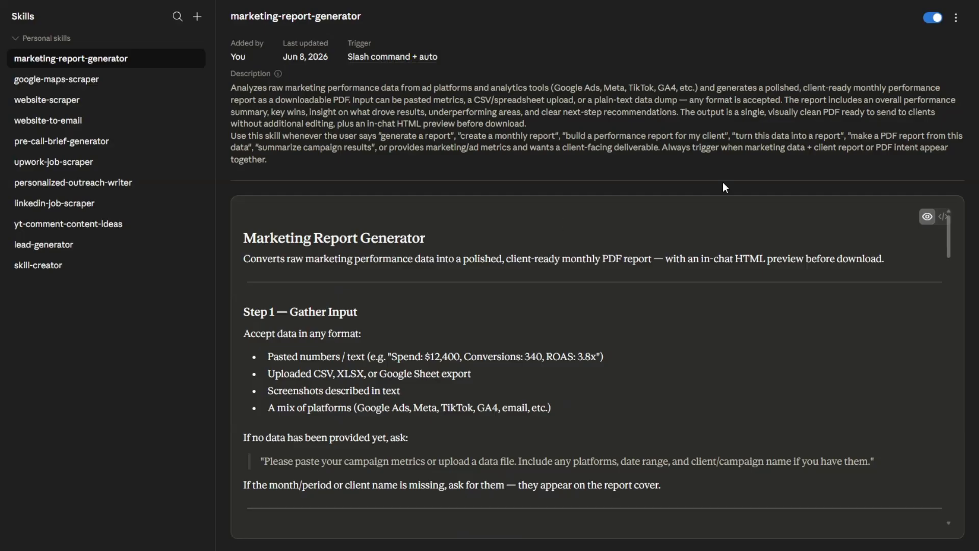
Step: Choose to edit the marketing-report-generator skill with Claude, and clear the prefilled request in the new chat
left_click(957, 18)
left_click(917, 90)
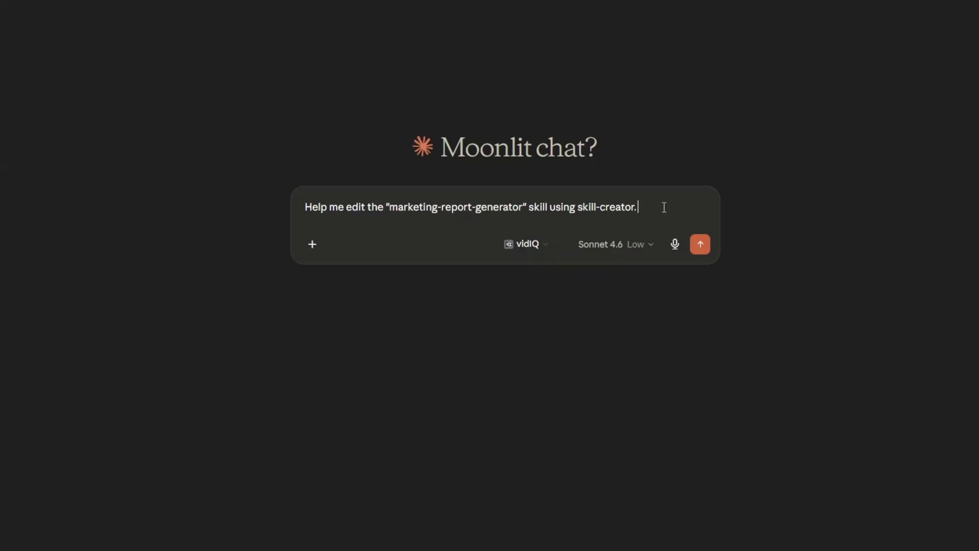
left_click_drag(664, 207, 302, 212)
key("BackSpace")
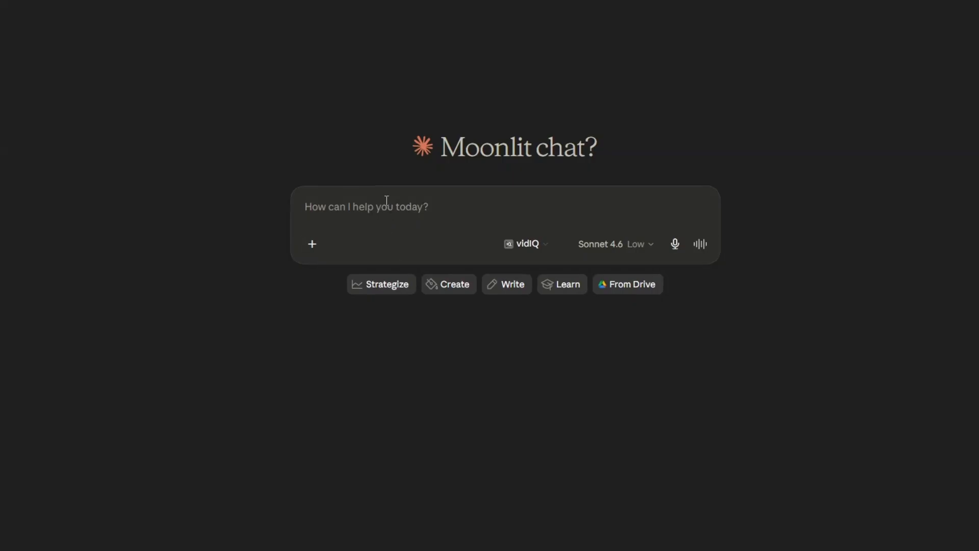
Step: Invoke marketing-report-generator for Acme Solar Solutions' May 2026 report: $12,500 spend, 310 conversions, $58,400 revenue, 21,800 sessions up 14%, ROAS 4.7, search strongest
type("/")
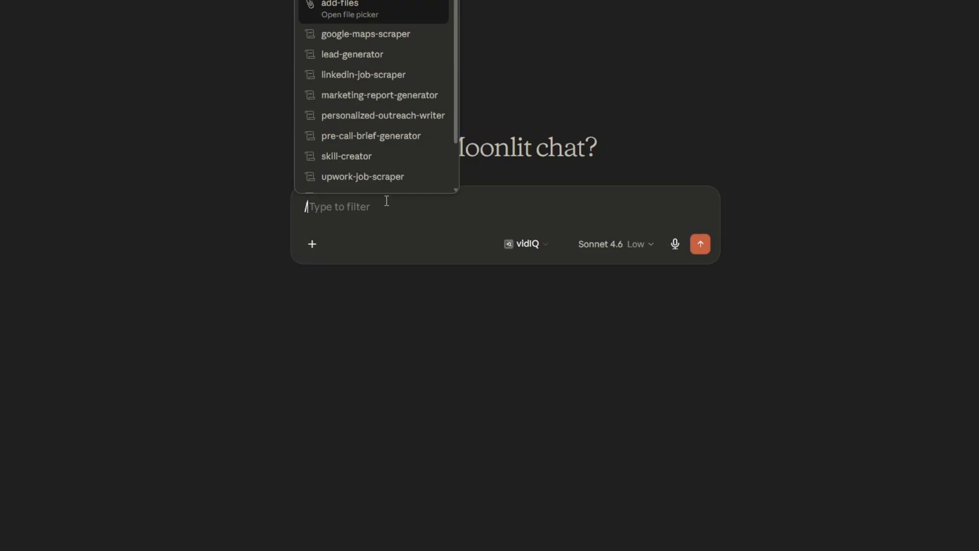
left_click(377, 96)
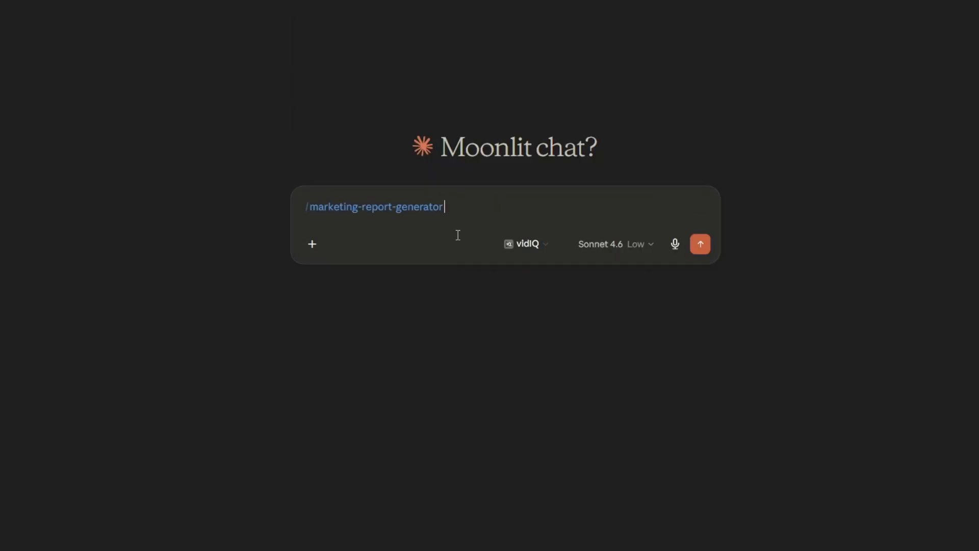
type("Use this skill to create a monthly performance report for Acme Solar Solutions for May 2026. During the month, the company spent $12,500 across Google Ads and Meta campaigns, generating 310 conversions and $58,400 in revenue. Website traffic reached 21,800 sessions, up 14% from the previous month, and overall ROAS was 4.7, with search campaigns delivering the strongest performance.")
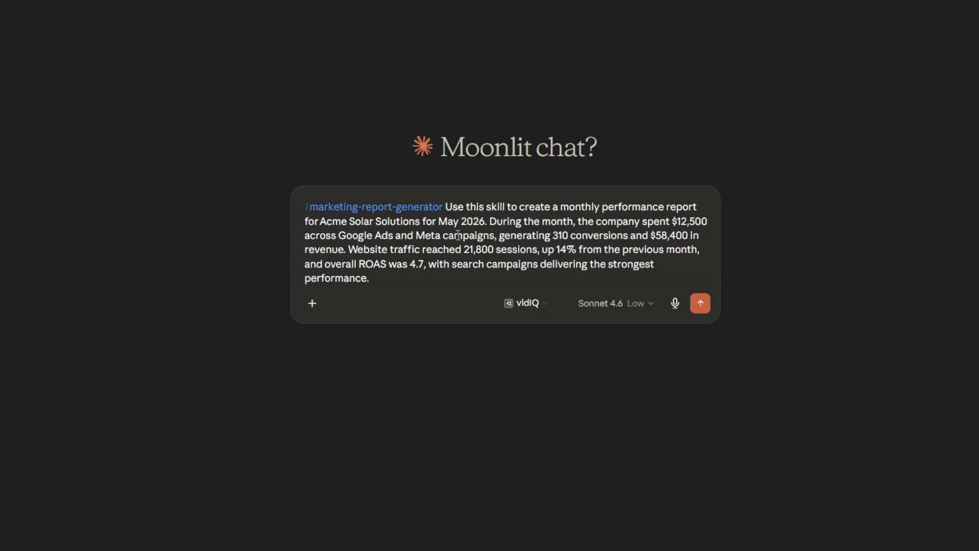
key("Return")
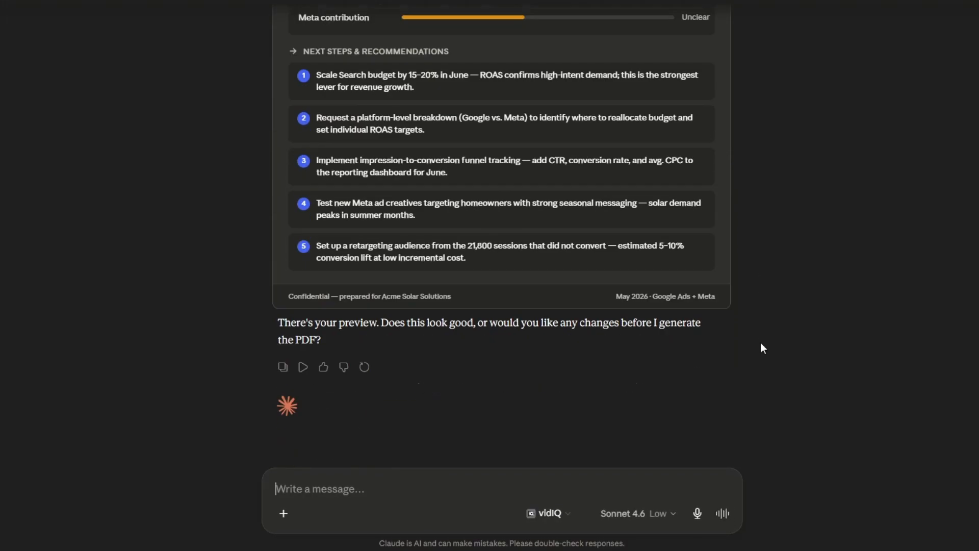
Step: Examine the Acme Solar Solutions report preview: metric cards, performance summary, Key Wins, Areas to Watch, What Drove Results, and recommendations
scroll(718, 329, "up", 8)
scroll(717, 329, "up", 10)
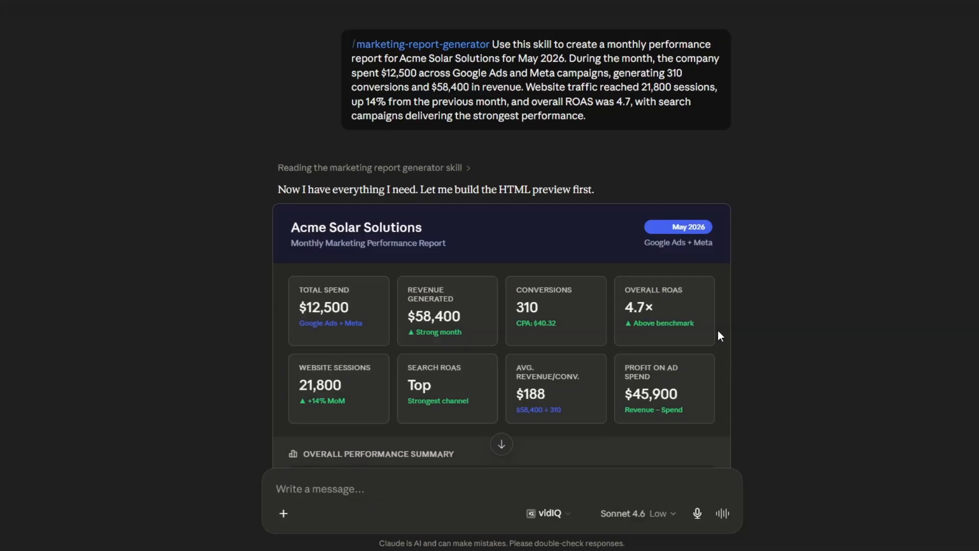
mouse_move(385, 51)
scroll(804, 270, "down", 4)
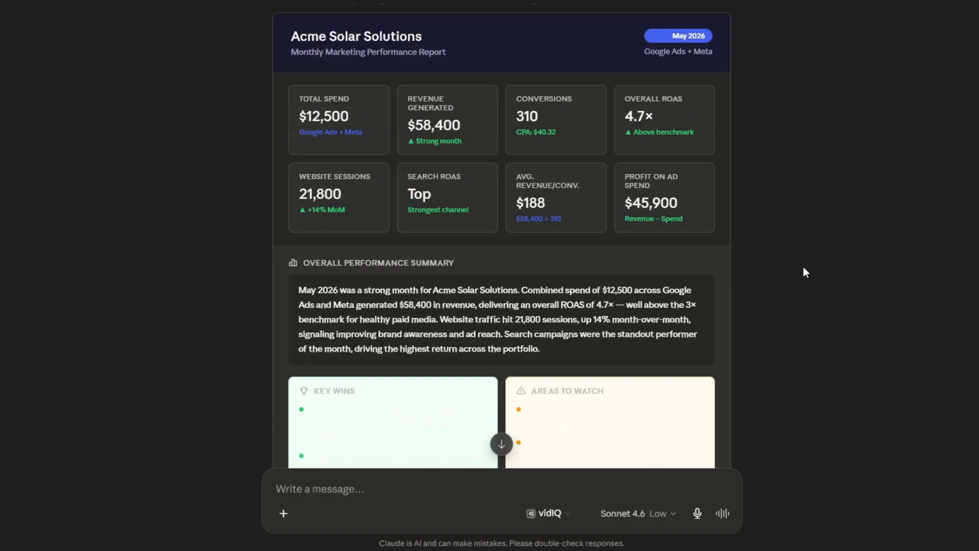
scroll(803, 268, "down", 5)
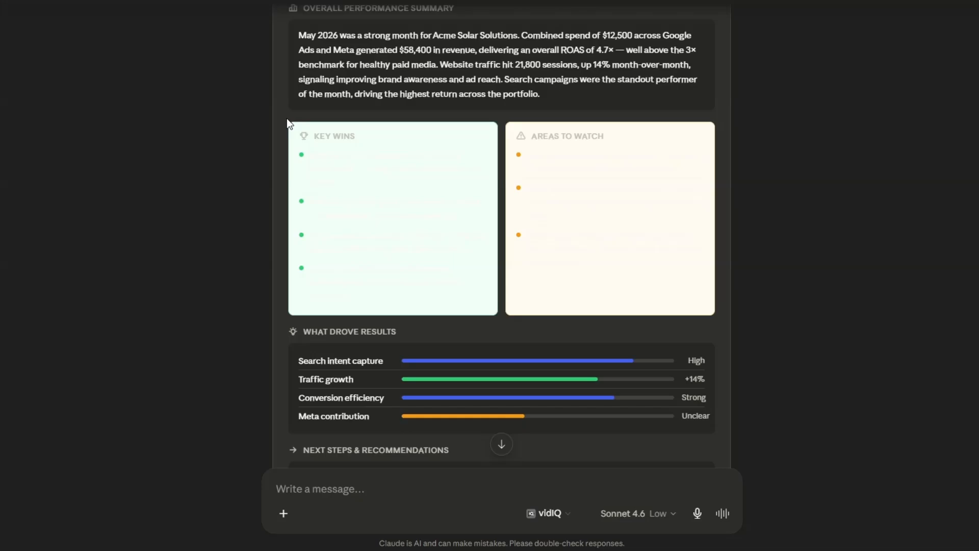
scroll(750, 280, "down", 6)
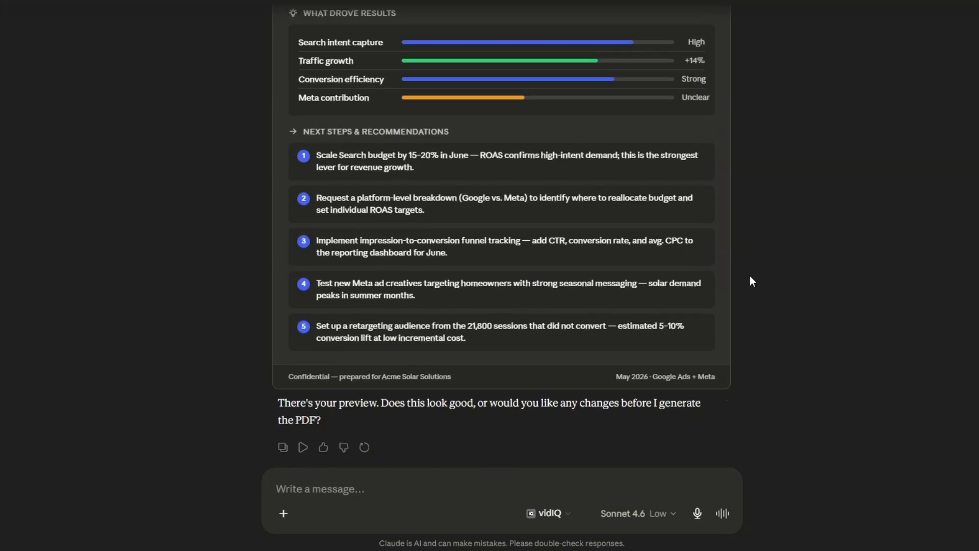
scroll(749, 279, "up", 5)
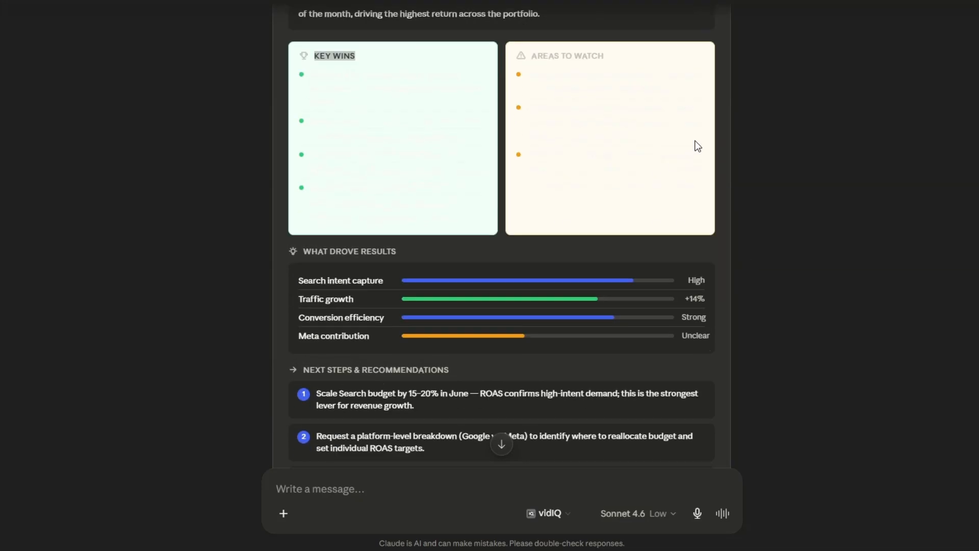
scroll(860, 202, "up", 10)
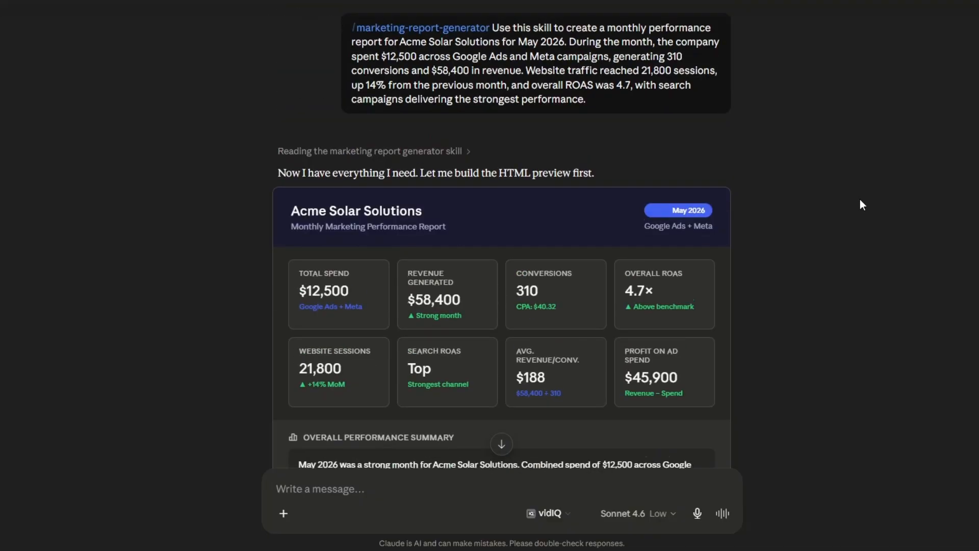
scroll(860, 202, "down", 3)
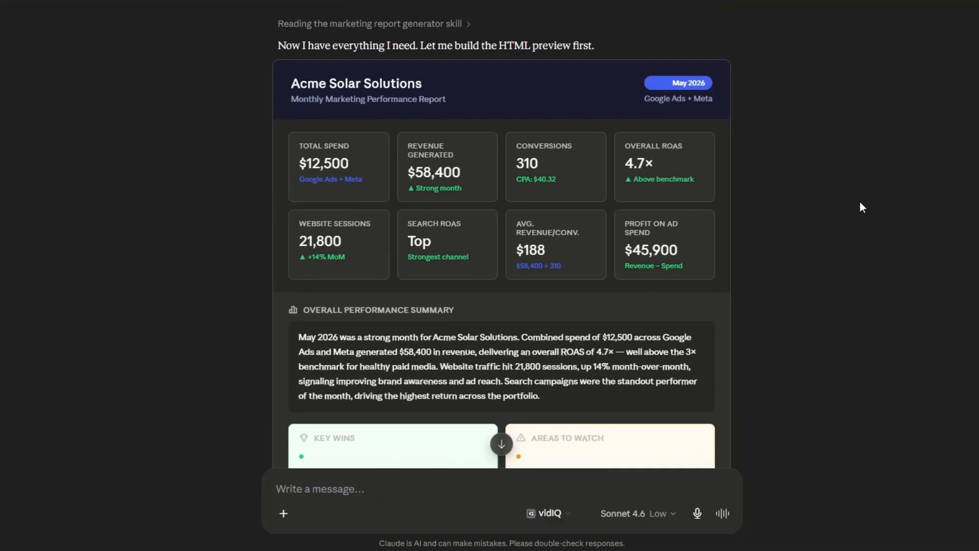
scroll(860, 203, "down", 10)
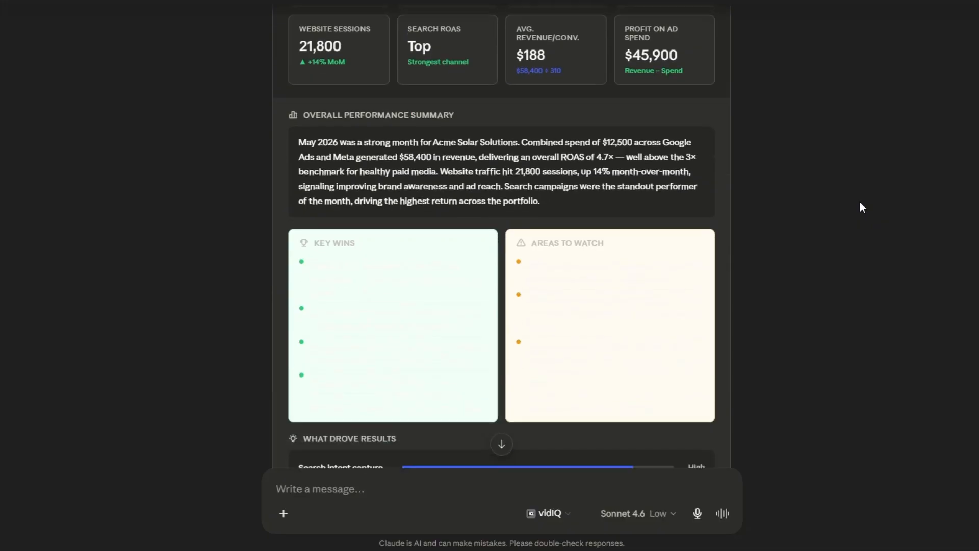
scroll(860, 202, "down", 4)
scroll(860, 203, "up", 15)
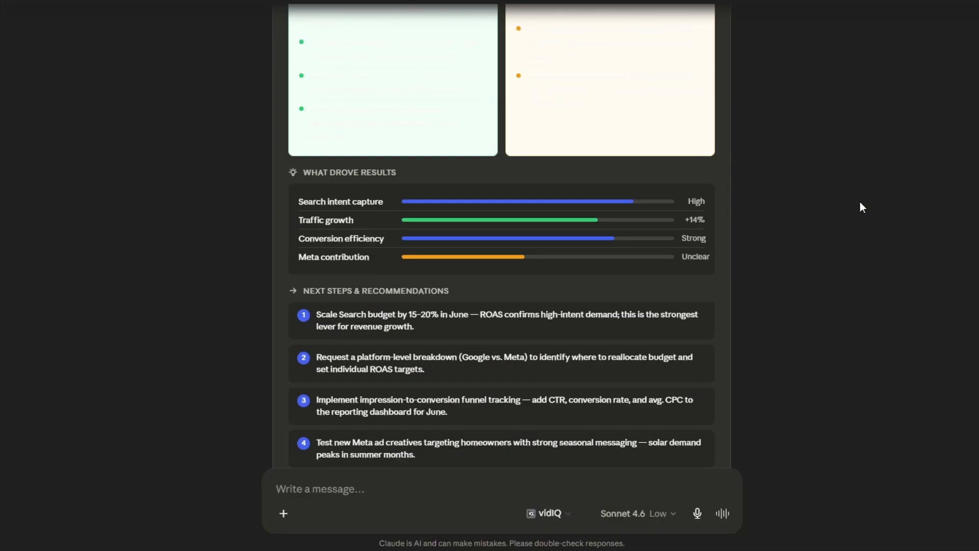
Step: Check the readability of the text inside the Key Wins and Areas to Watch boxes of the Acme Solar Solutions preview
scroll(860, 202, "down", 15)
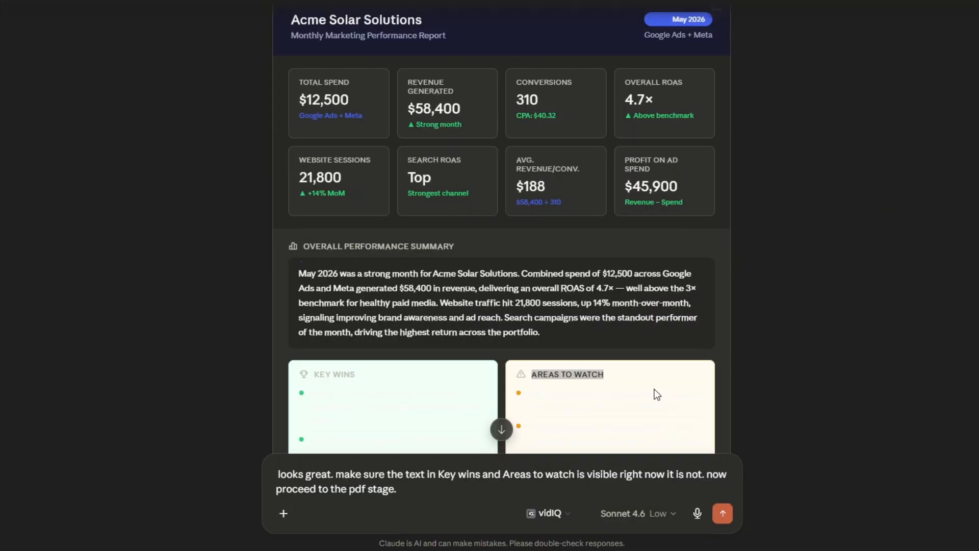
scroll(436, 345, "down", 4)
left_click(396, 182)
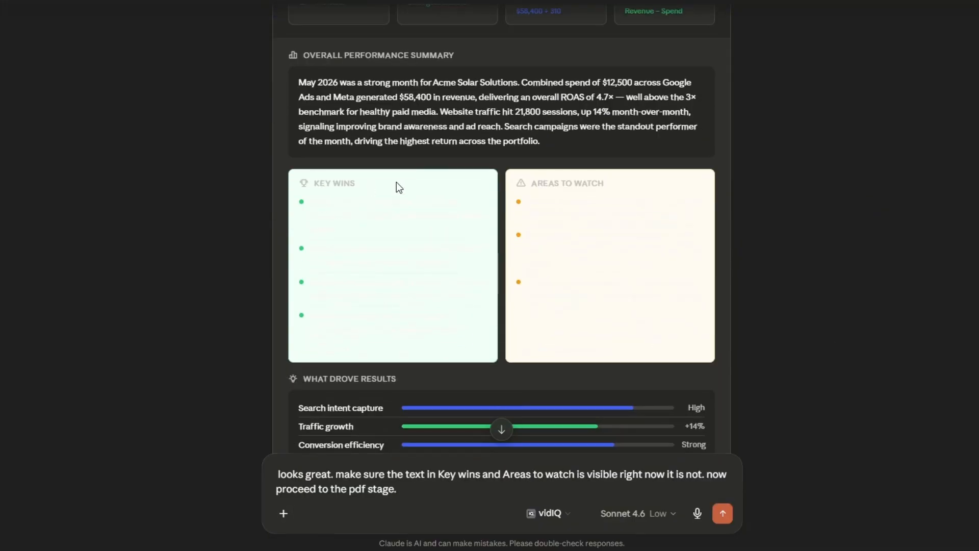
scroll(793, 289, "down", 7)
scroll(794, 289, "up", 4)
left_click_drag(320, 74, 602, 103)
left_click_drag(546, 73, 675, 203)
left_click(675, 203)
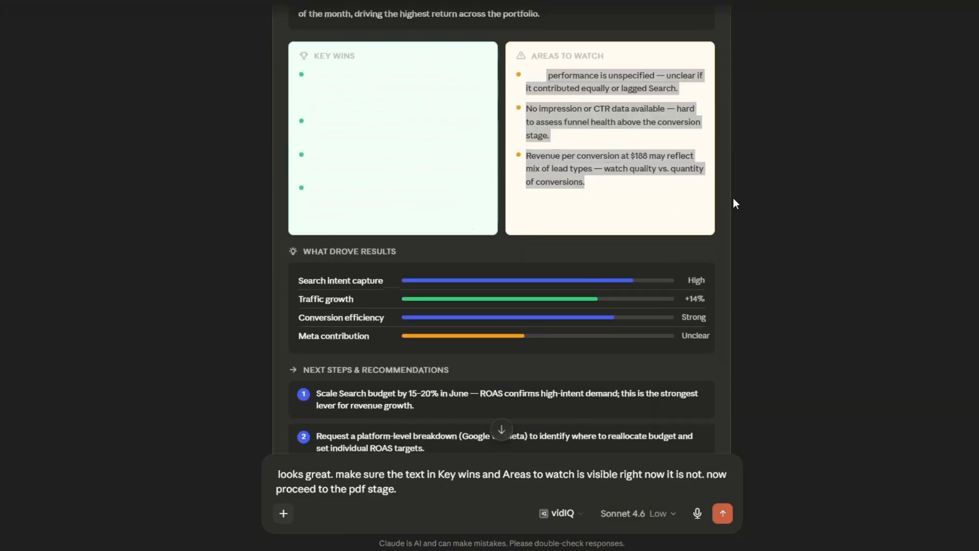
Step: Ask Claude to make the text in Key Wins and Areas to Watch visible and to proceed to the PDF stage
scroll(783, 221, "down", 5)
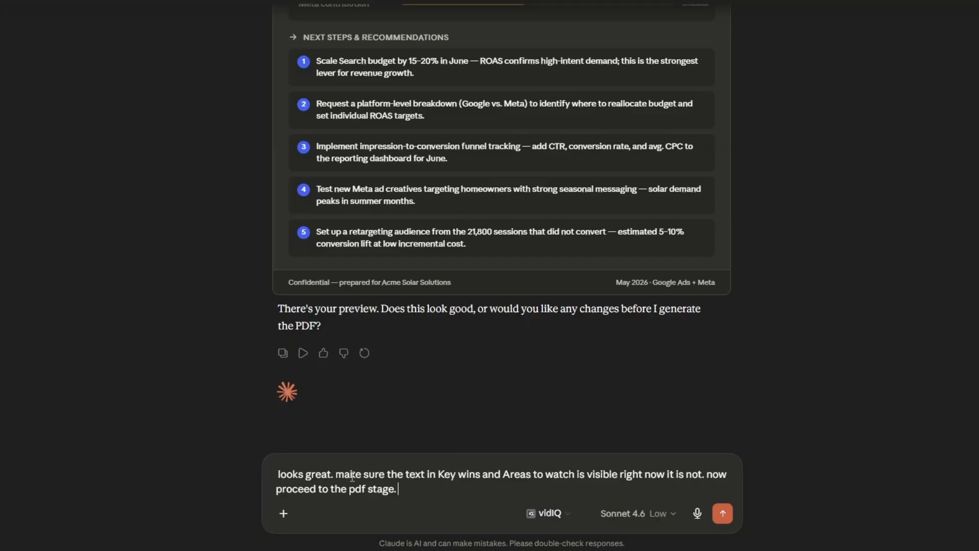
scroll(797, 338, "up", 10)
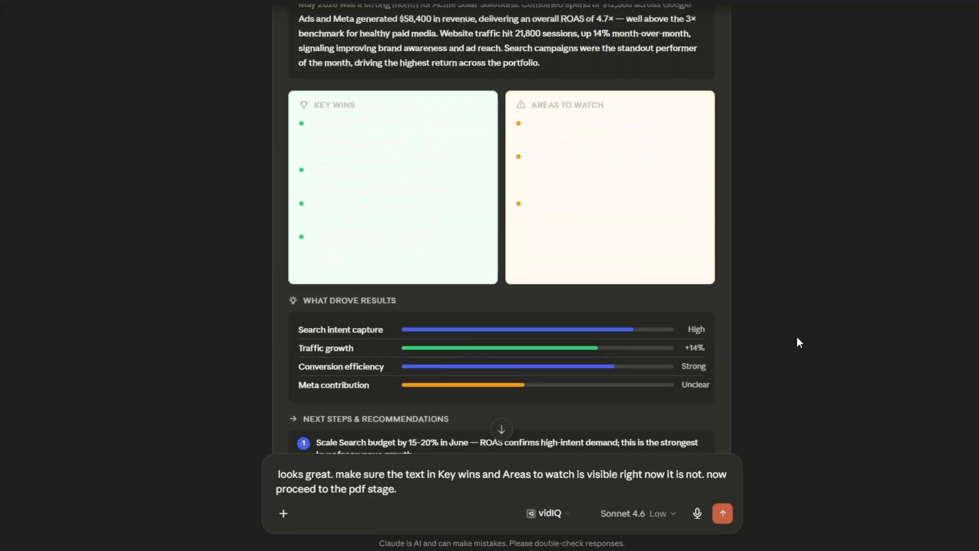
scroll(786, 324, "down", 10)
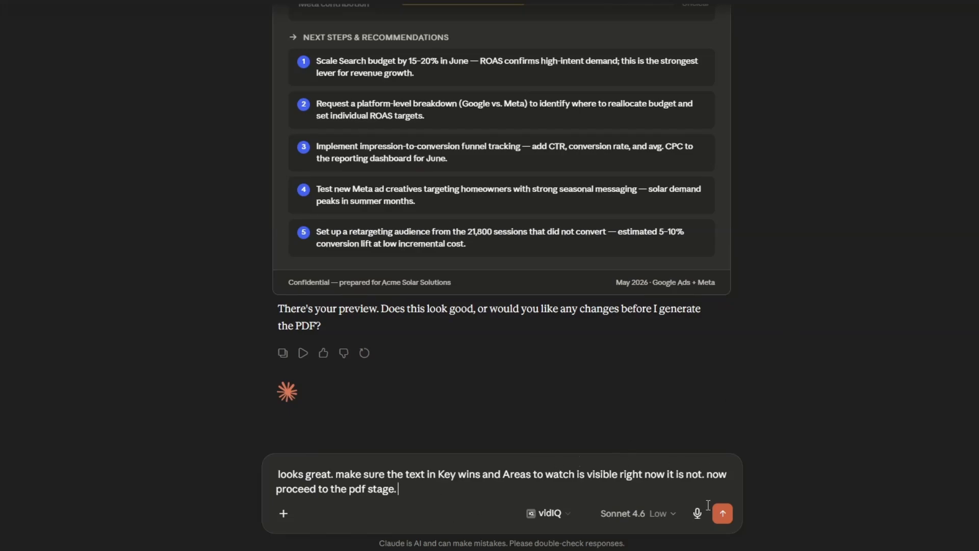
left_click(722, 513)
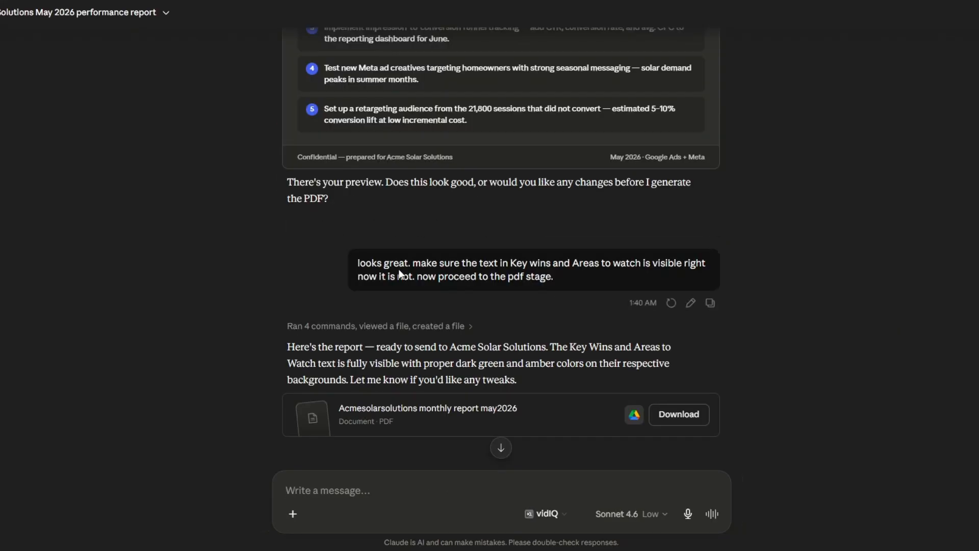
Step: Open the generated Acme Solar Solutions May 2026 PDF and check its metrics, Key Wins and Areas to Watch
left_click(577, 411)
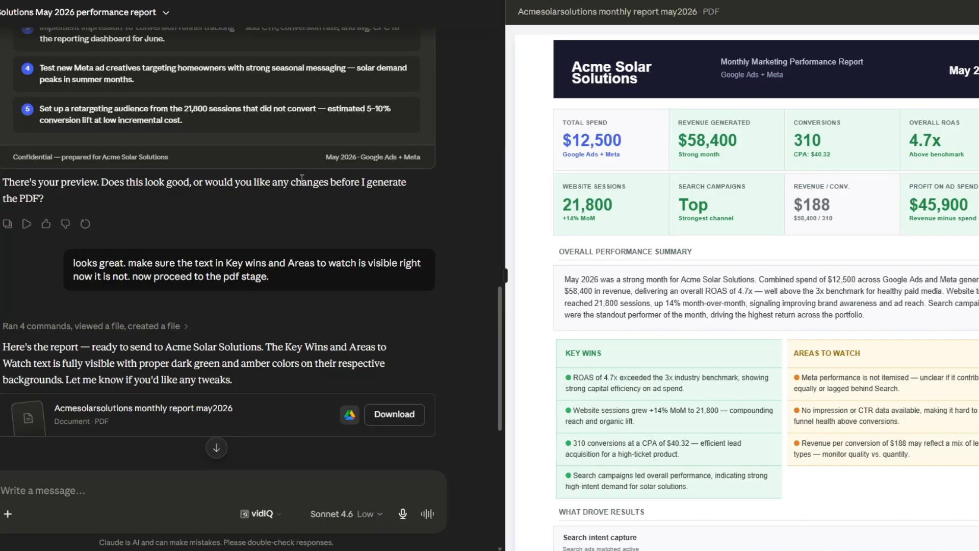
mouse_move(184, 264)
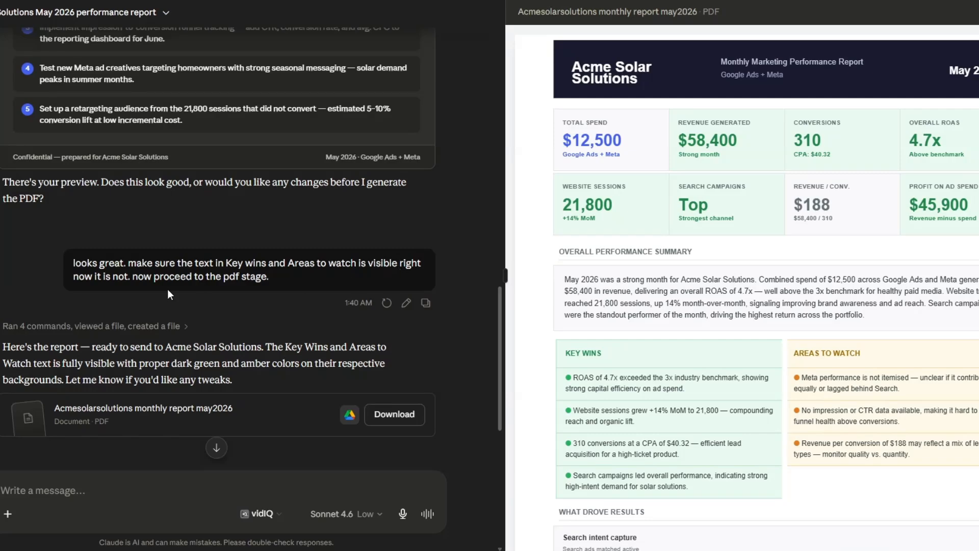
scroll(699, 362, "down", 1)
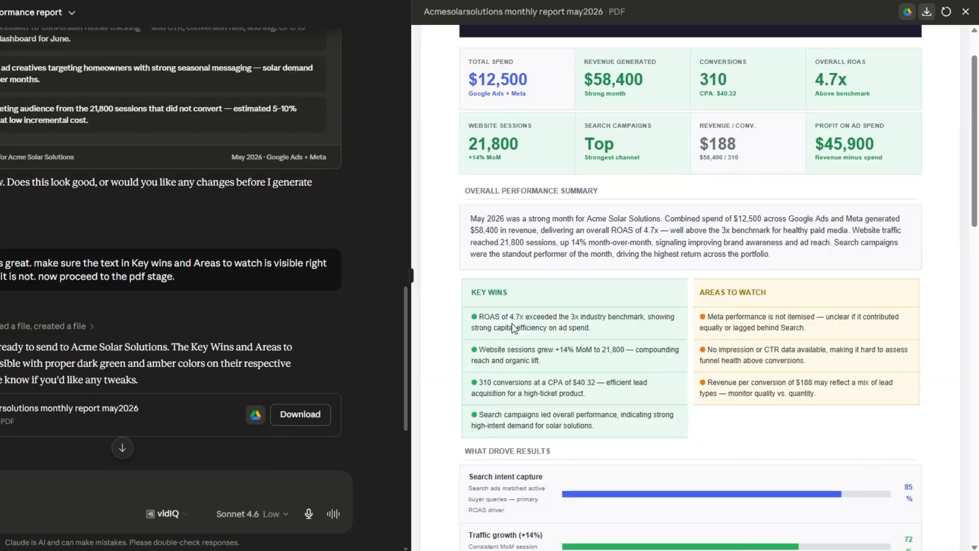
Step: Send the Acme Solar Solutions PDF to Google Drive and examine it there, from the performance summary to the recommendations
left_click(255, 414)
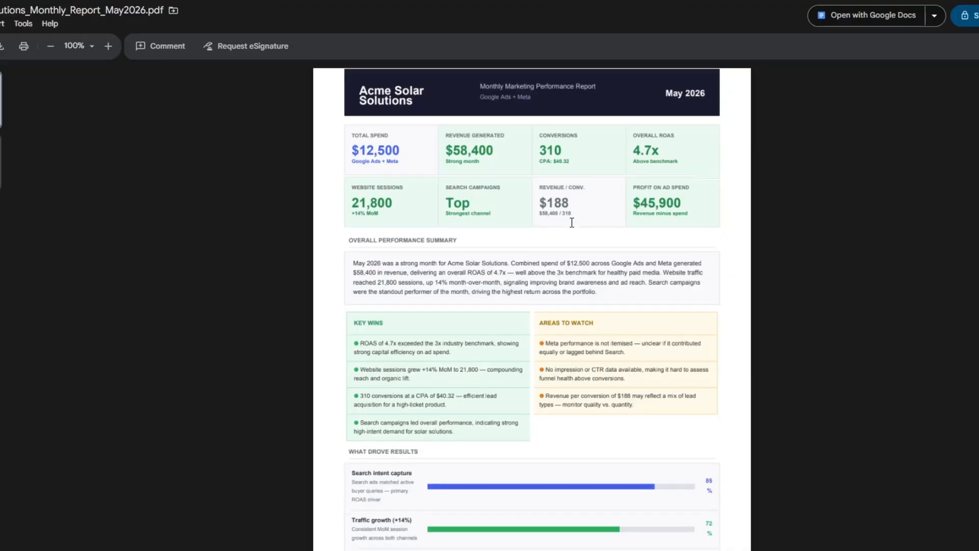
scroll(569, 222, "down", 1)
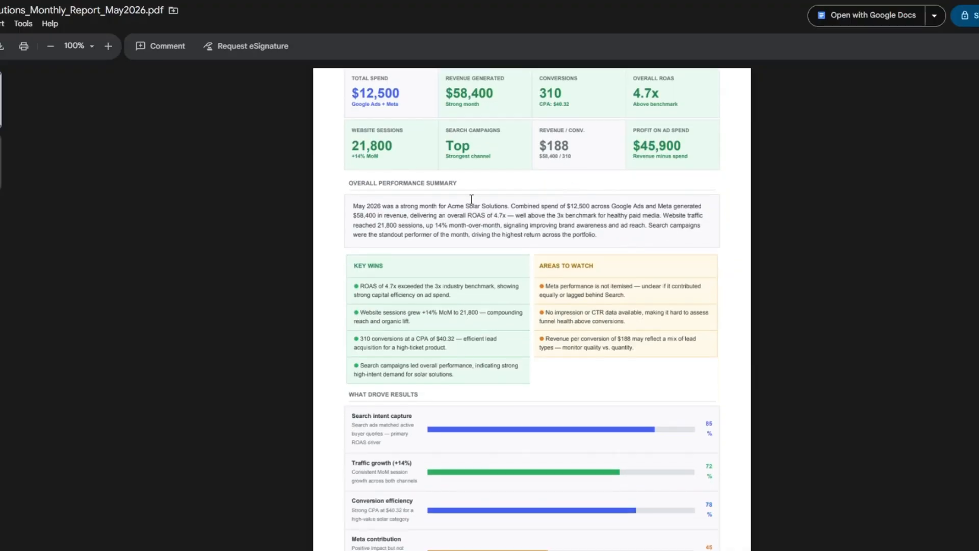
left_click_drag(465, 206, 574, 224)
scroll(567, 226, "down", 1)
left_click(567, 226)
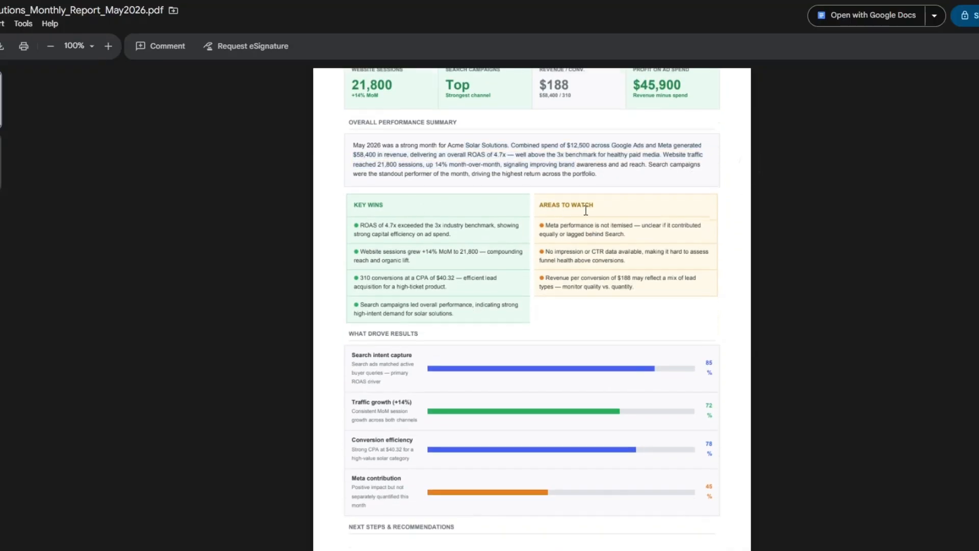
scroll(625, 206, "down", 3)
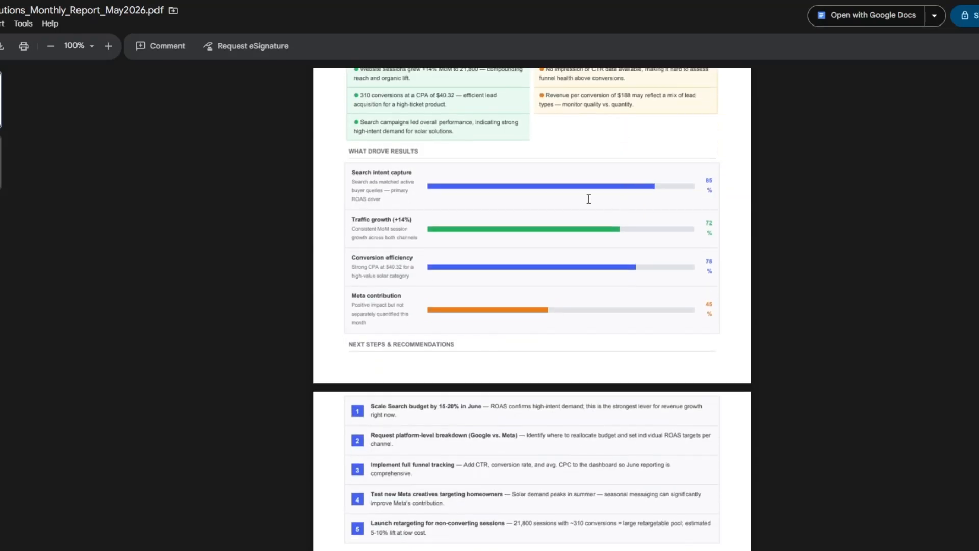
left_click_drag(350, 156, 579, 308)
scroll(522, 251, "down", 5)
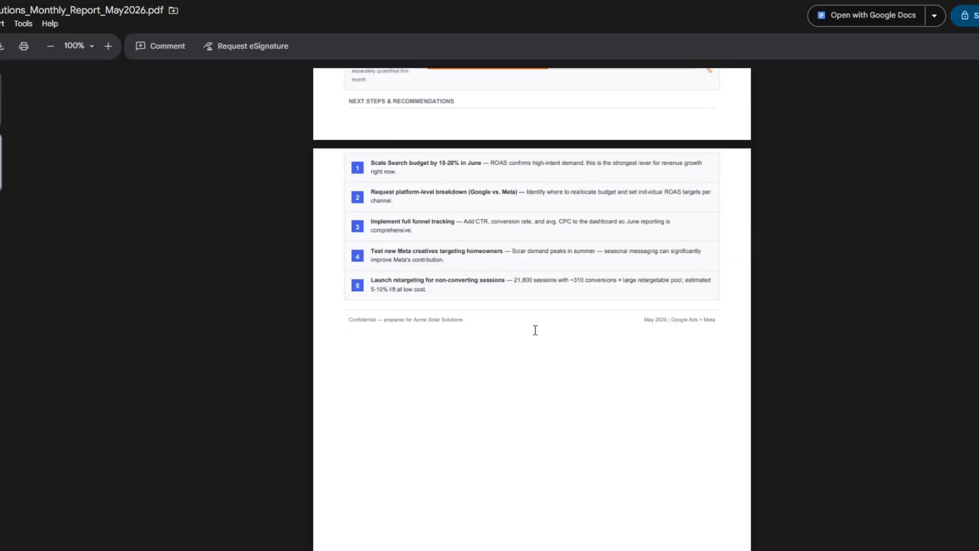
scroll(535, 330, "up", 10)
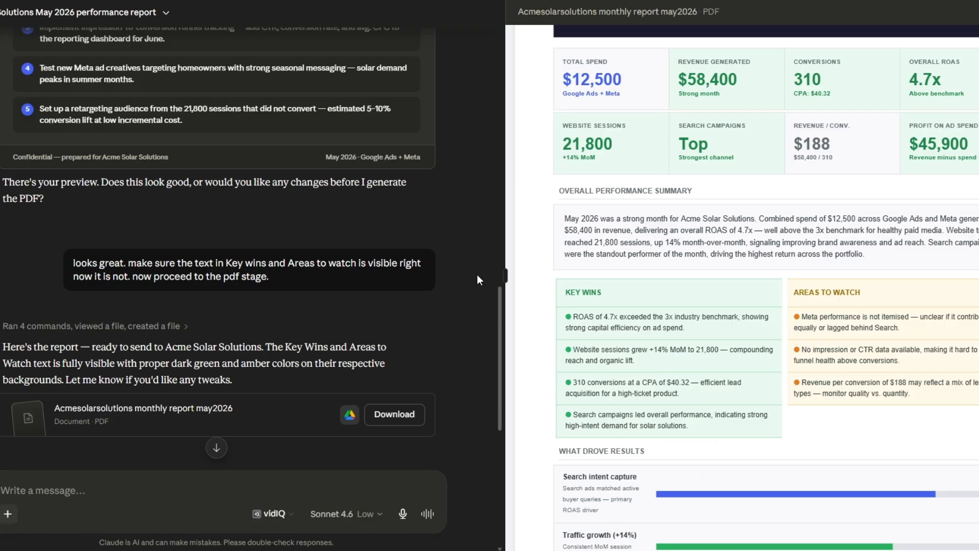
Step: Return to the Claude chat and review the original skill request and the HTML preview alongside the finished PDF
scroll(476, 274, "up", 15)
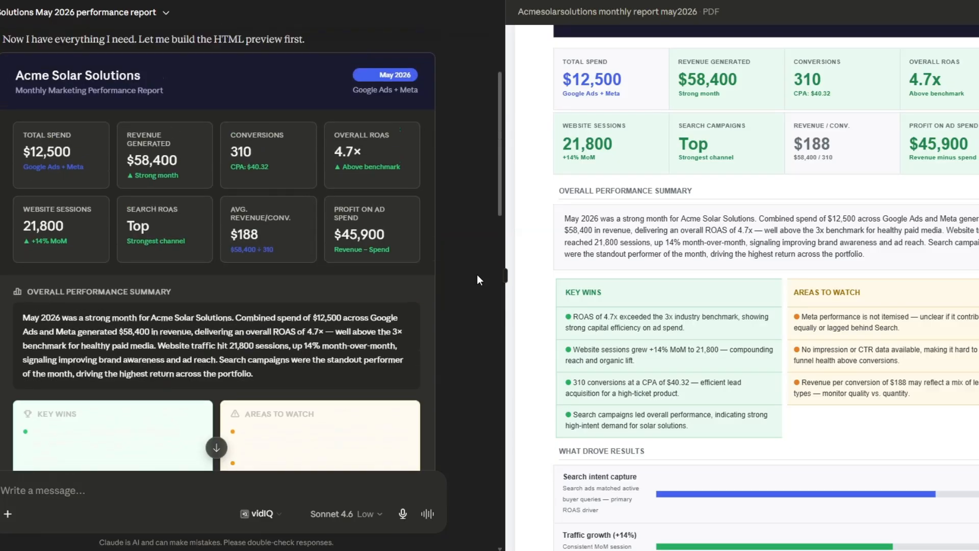
scroll(476, 275, "up", 3)
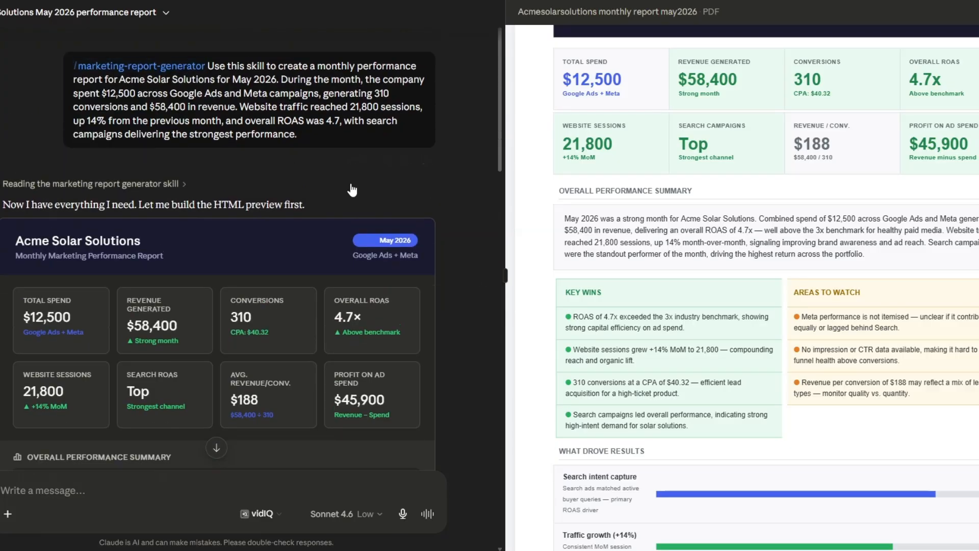
scroll(352, 190, "down", 12)
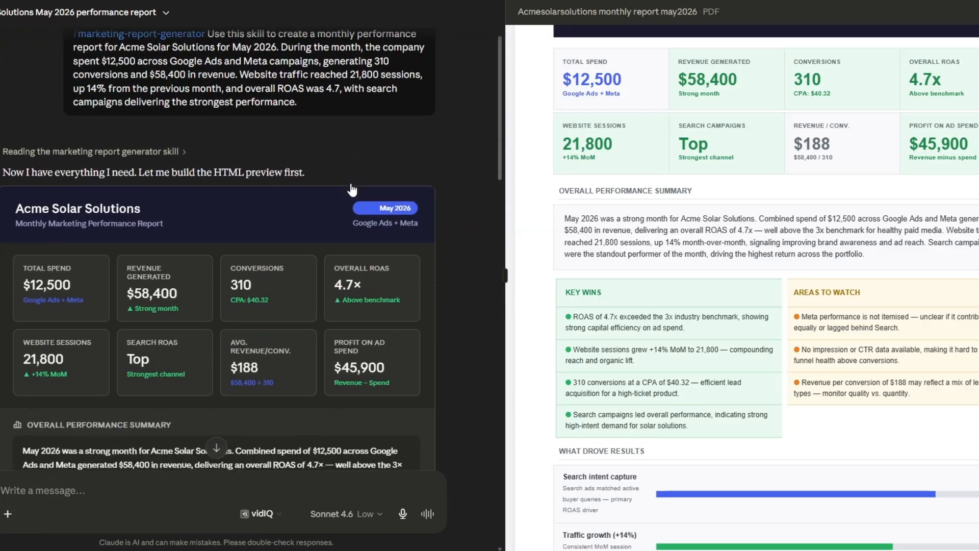
scroll(351, 184, "down", 6)
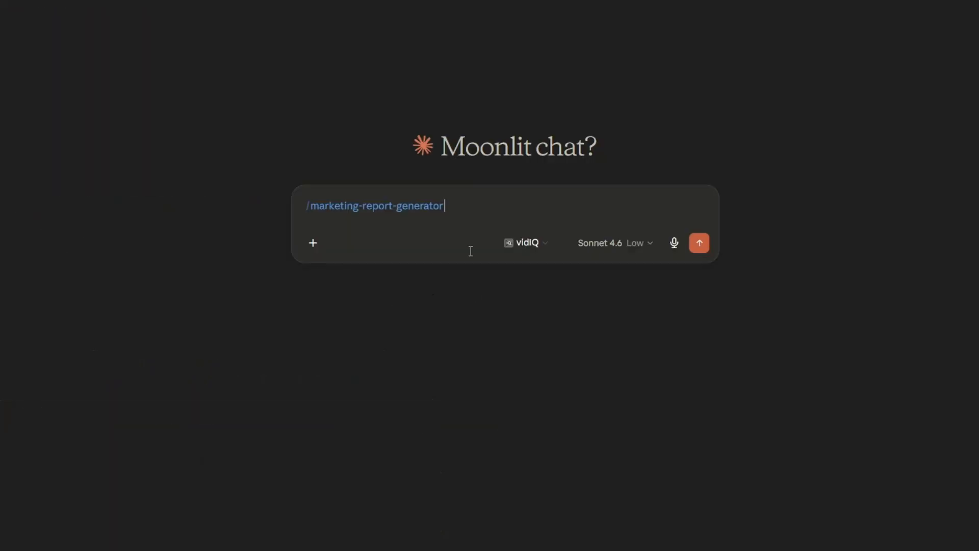
Step: Invoke marketing-report-generator for BrightPath Financial's April 2026 report: $18,200 spend, 475 leads, $91,300 revenue, 34,600 sessions up 22%, ROAS 5.0, Google Search and retargeting strongest
type("Use this skill to create a monthly performance report for BrightPath Financial for April 2026. During the month, the company spent $18,200 on digital advertising campaigns, generating 475 leads and $91,300 in attributed revenue. Website traffic totaled 34,600 sessions, an increase of 22% compared to March, while overall ROAS reached 5.0, driven primarily by strong performance from Google Search and retargeting campaigns.")
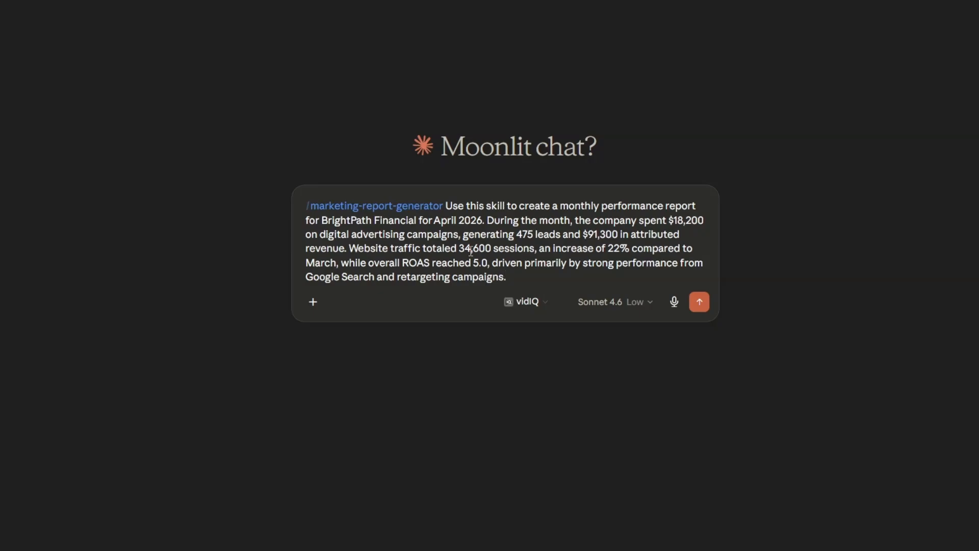
key("Return")
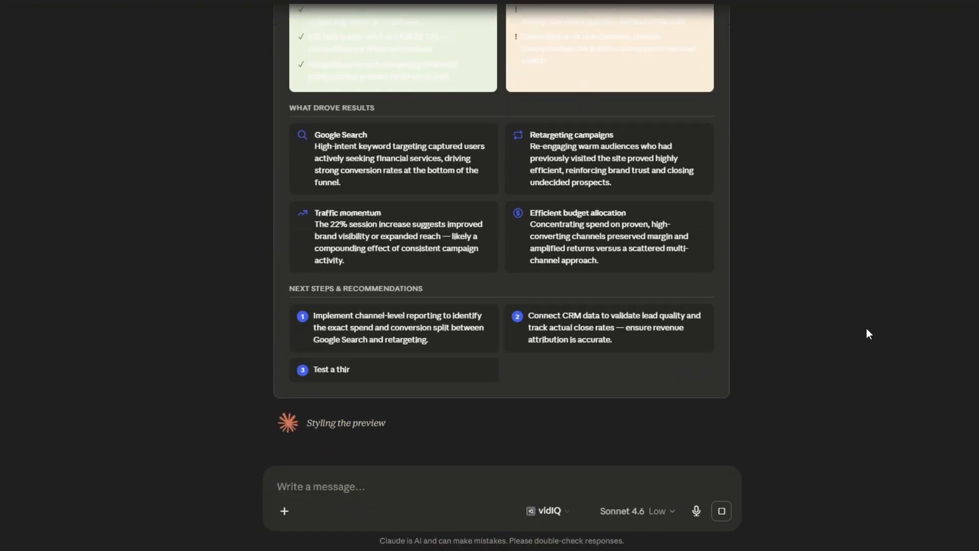
Step: Examine the BrightPath Financial response: data analysis, metric cards, summary, key wins, result drivers, recommendations, footer, and Claude's confirmation questions
scroll(817, 325, "up", 15)
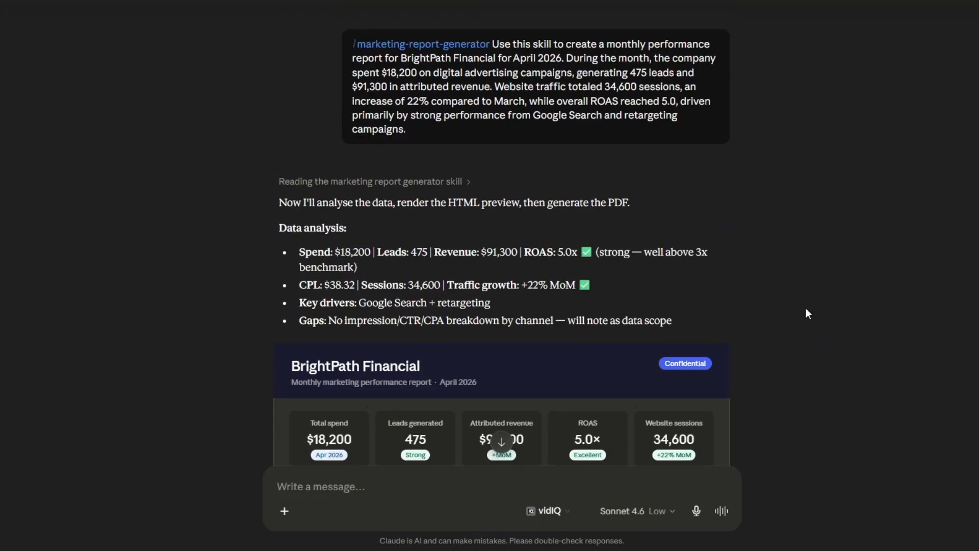
scroll(806, 307, "down", 5)
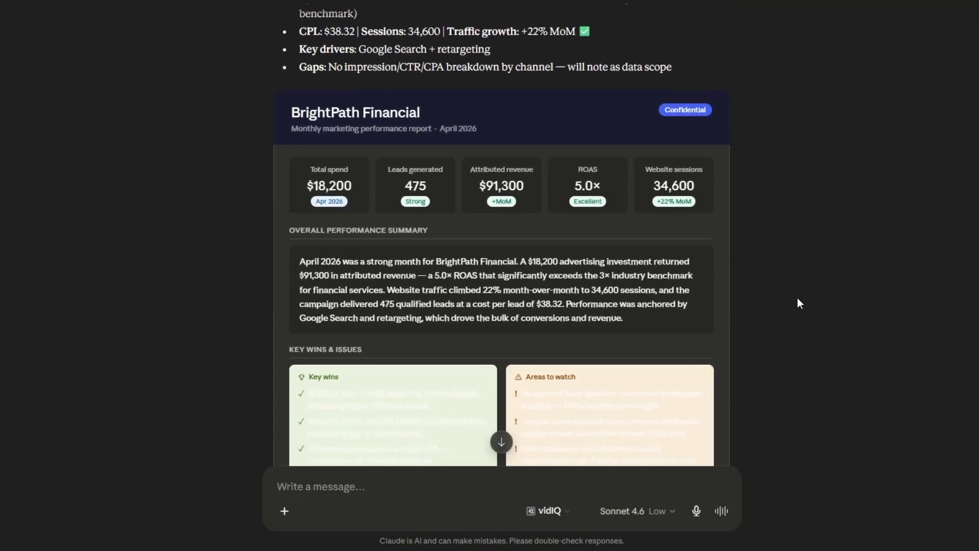
scroll(798, 299, "down", 6)
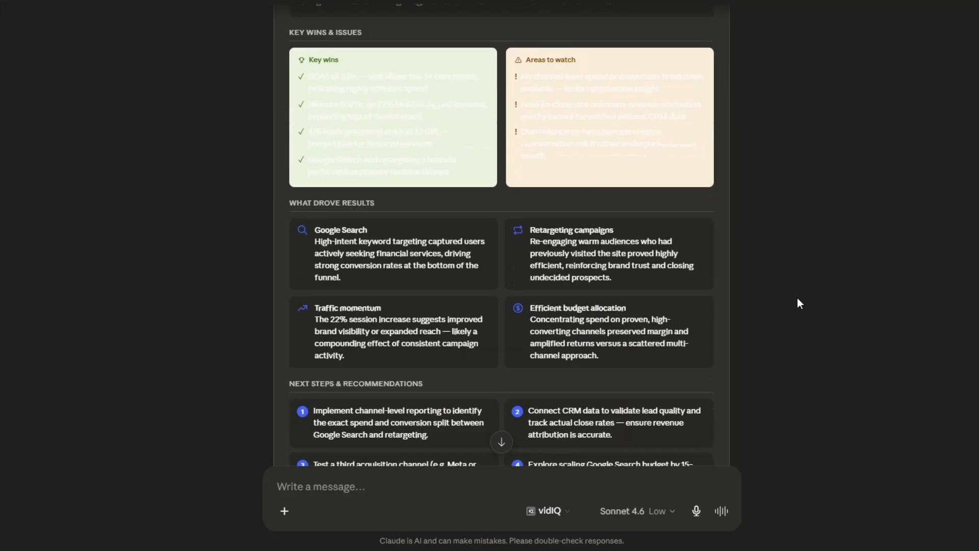
scroll(798, 299, "down", 2)
scroll(798, 299, "down", 4)
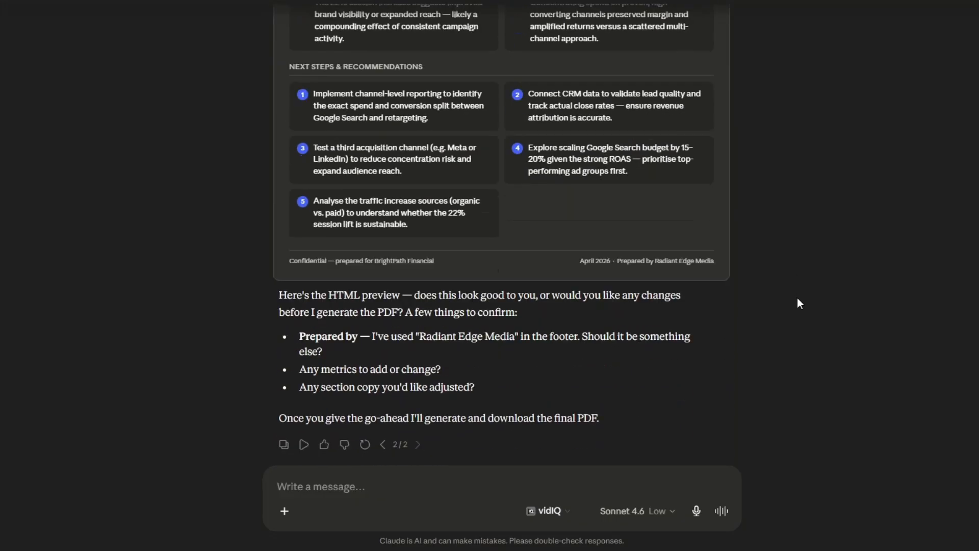
scroll(798, 300, "down", 2)
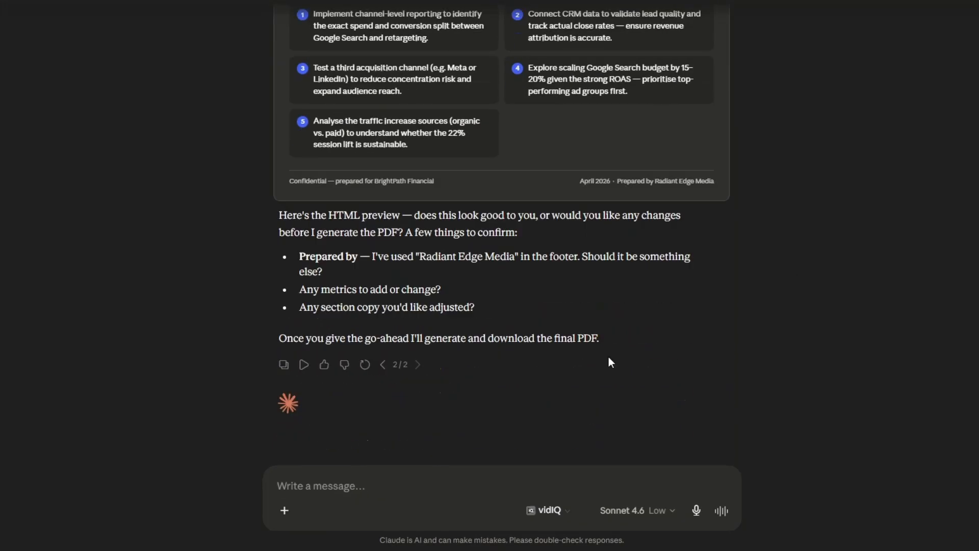
Step: Ask Claude to use luxe automation in the footer and proceed to generate the PDF
left_click(346, 484)
type("u")
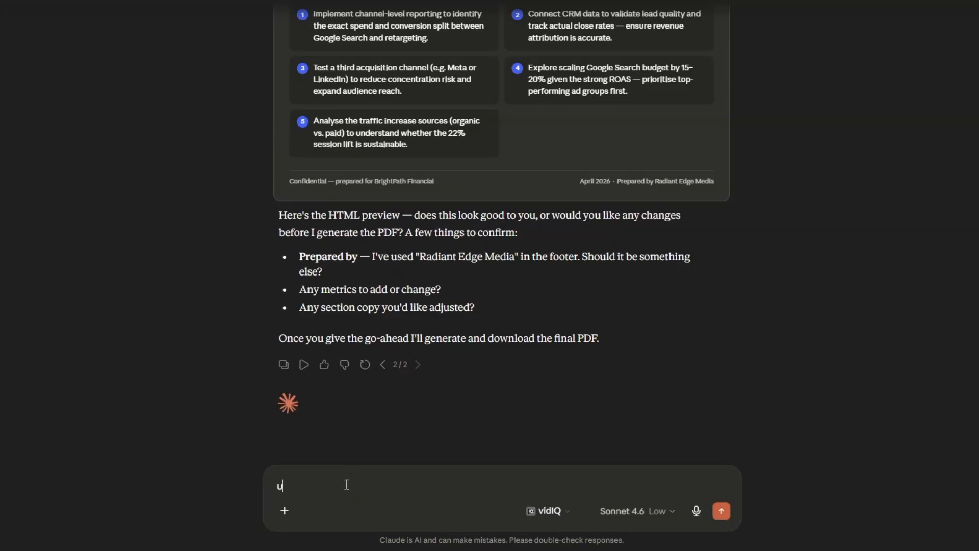
type("se luxe automation in thi")
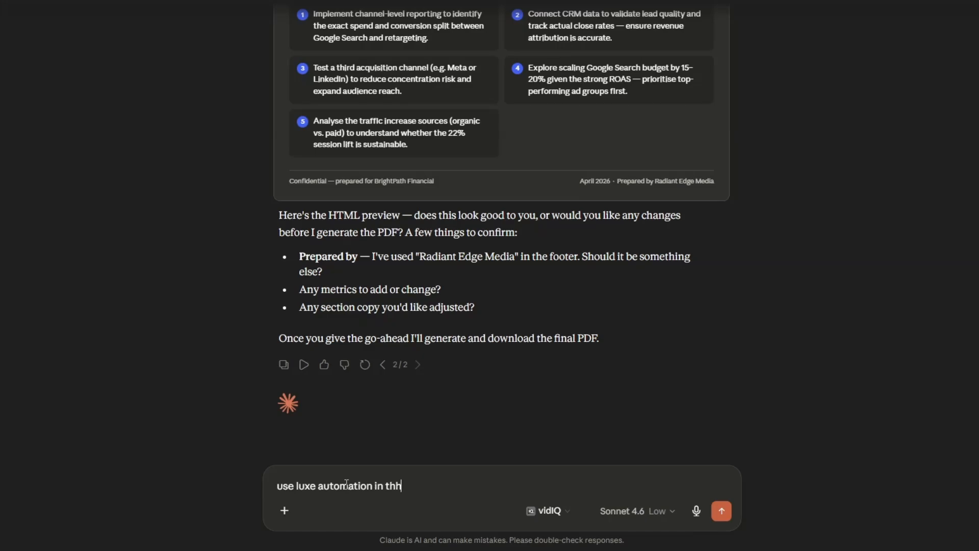
key("BackSpace")
type("e footer. and proc")
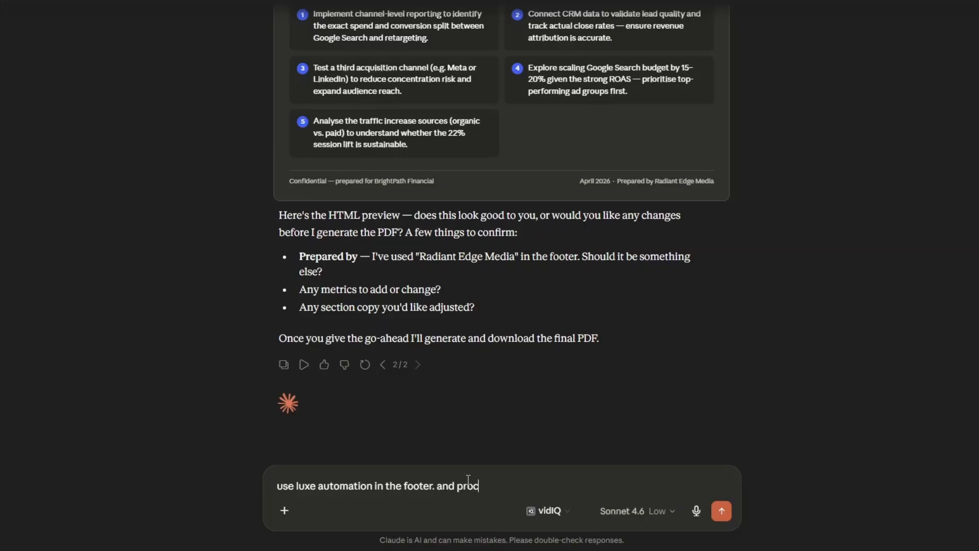
type("eed to generate the PDF")
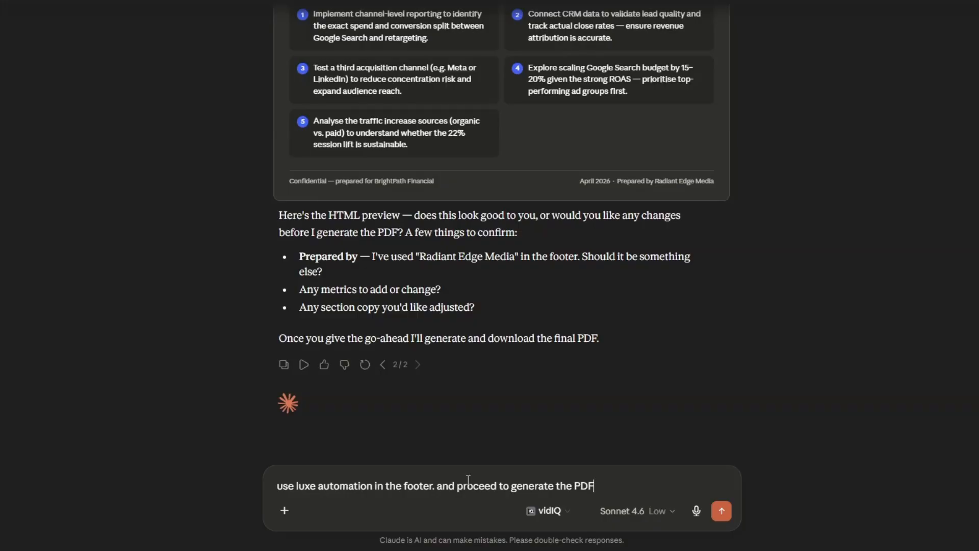
key("Return")
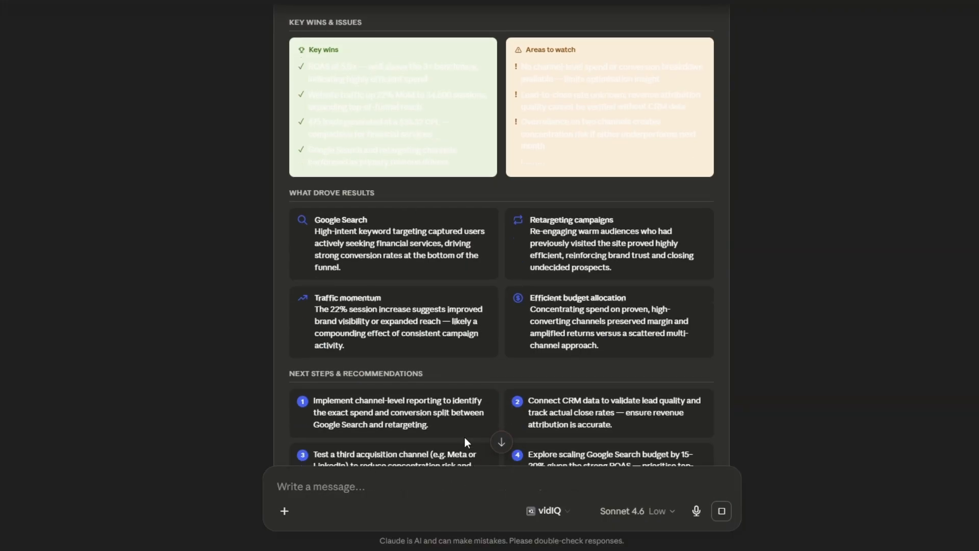
Step: Open the generated BrightPath Financial April 2026 PDF beside the chat and look back over the preview and footer request
left_click(505, 442)
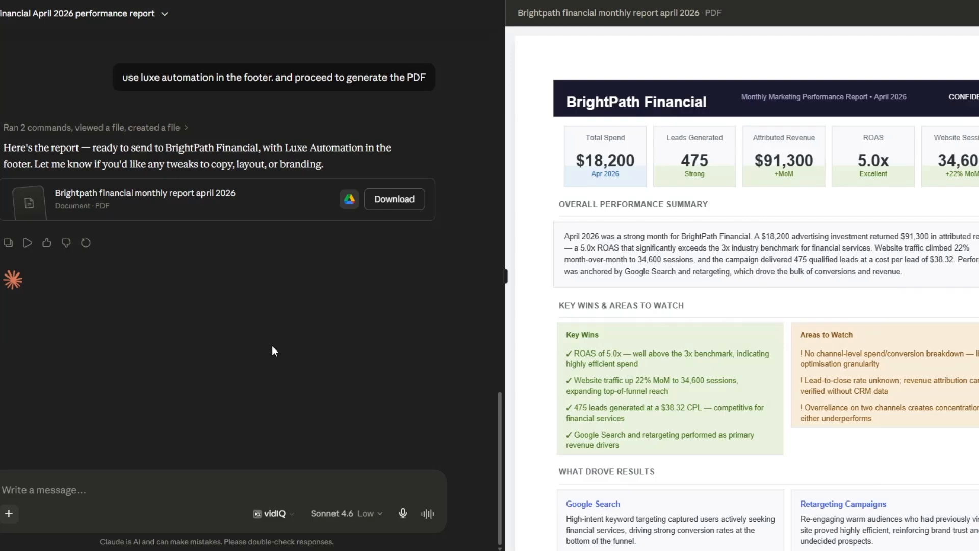
scroll(393, 345, "up", 5)
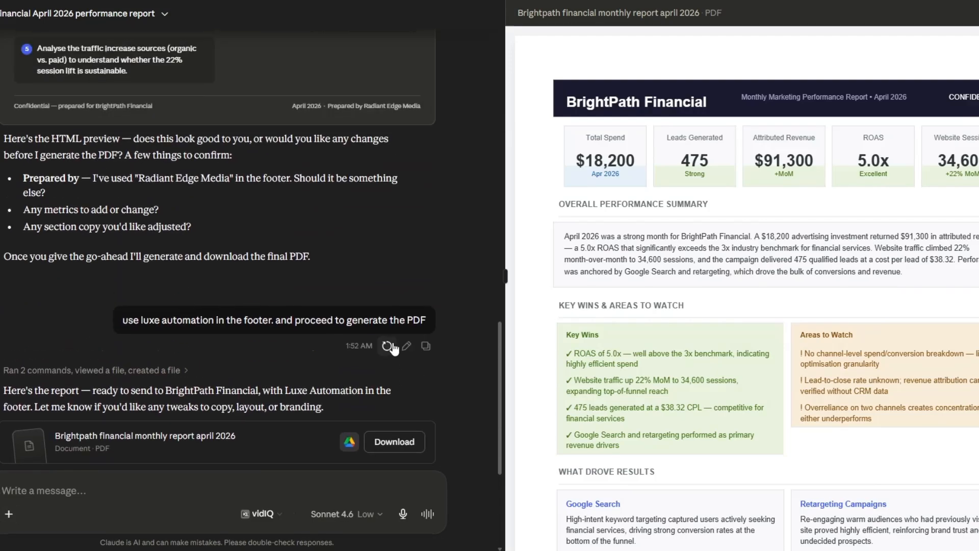
scroll(393, 344, "up", 7)
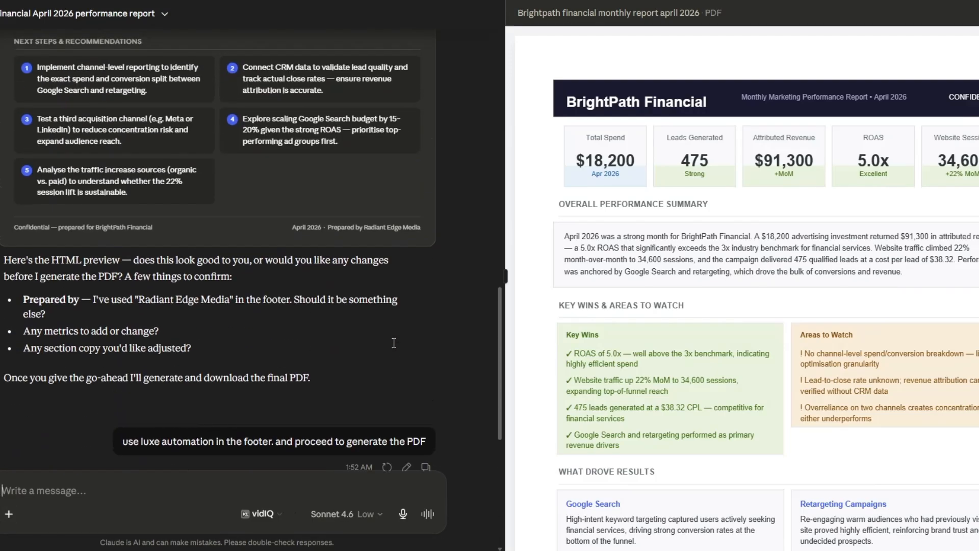
Step: Compare the original BrightPath Financial request and Claude's data analysis with the generated April 2026 PDF
scroll(393, 342, "up", 7)
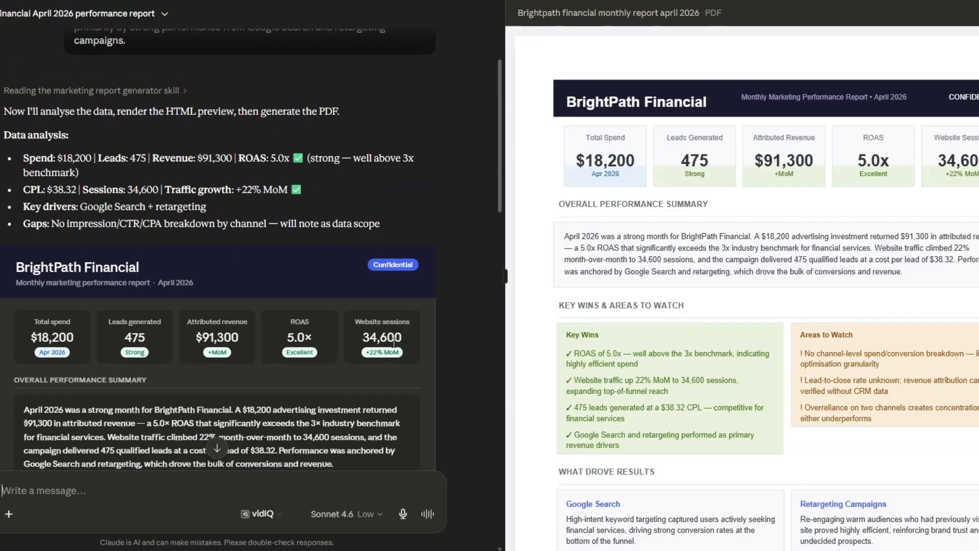
scroll(392, 345, "up", 2)
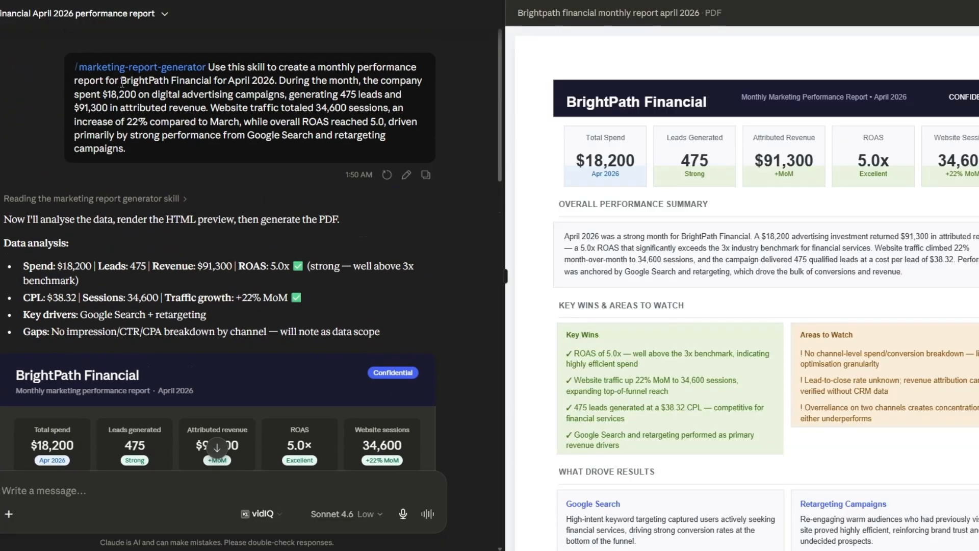
scroll(518, 249, "down", 3)
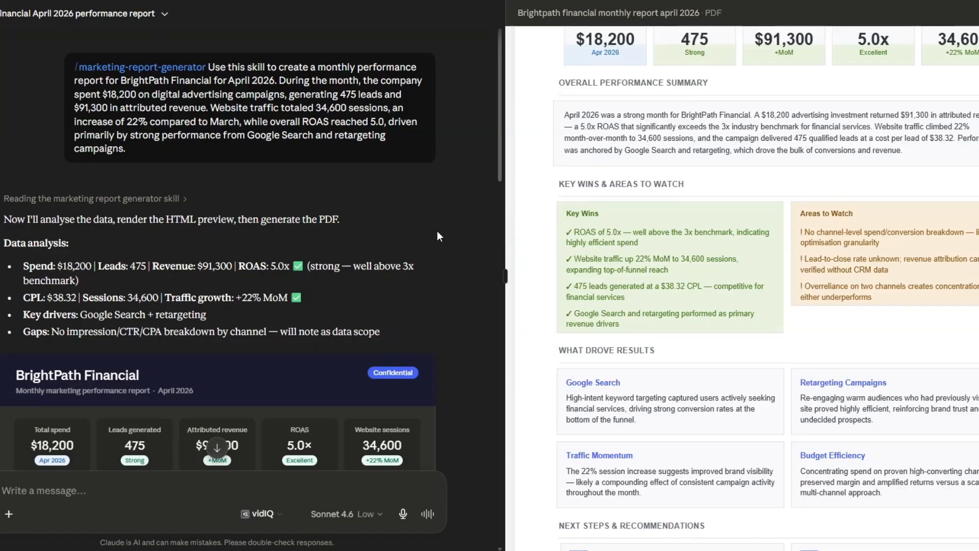
scroll(570, 247, "up", 3)
scroll(358, 234, "down", 20)
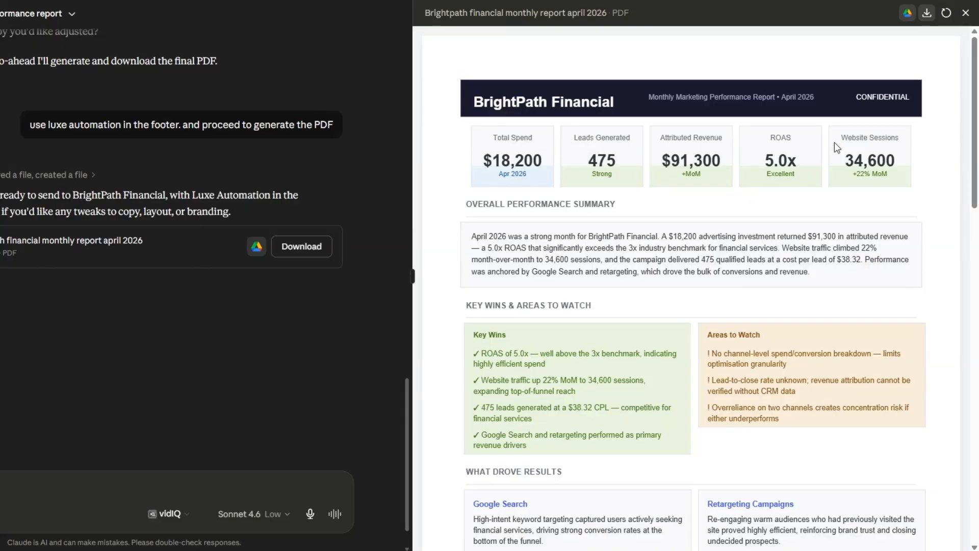
Step: Read through the BrightPath Financial PDF: metric cards, performance summary, key wins, areas to watch, result drivers, recommendations and footer
scroll(870, 146, "down", 2)
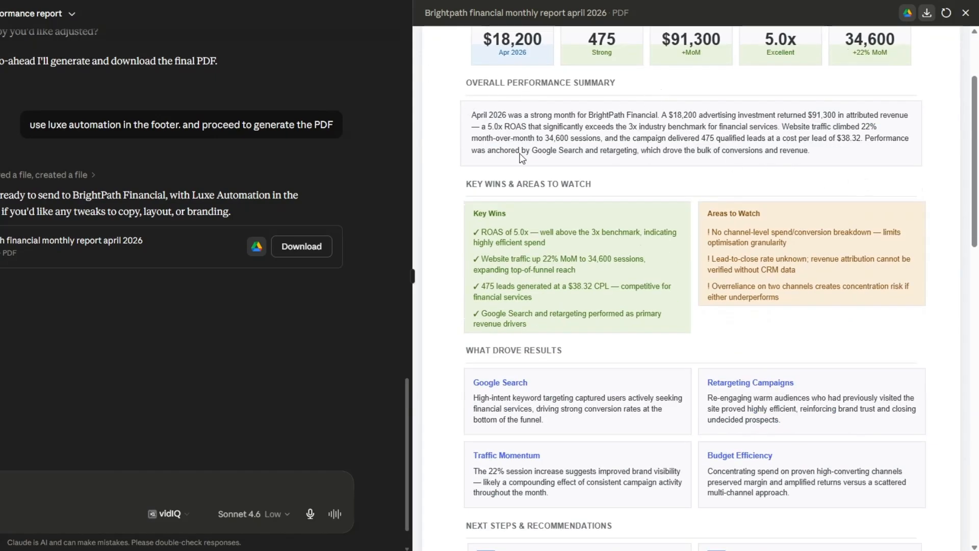
scroll(703, 252, "down", 4)
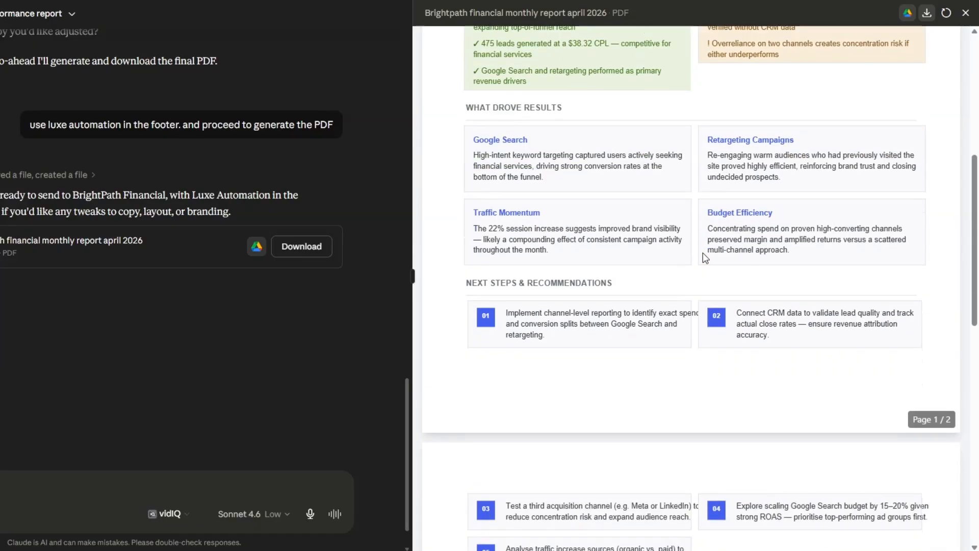
scroll(703, 253, "up", 2)
scroll(576, 238, "down", 3)
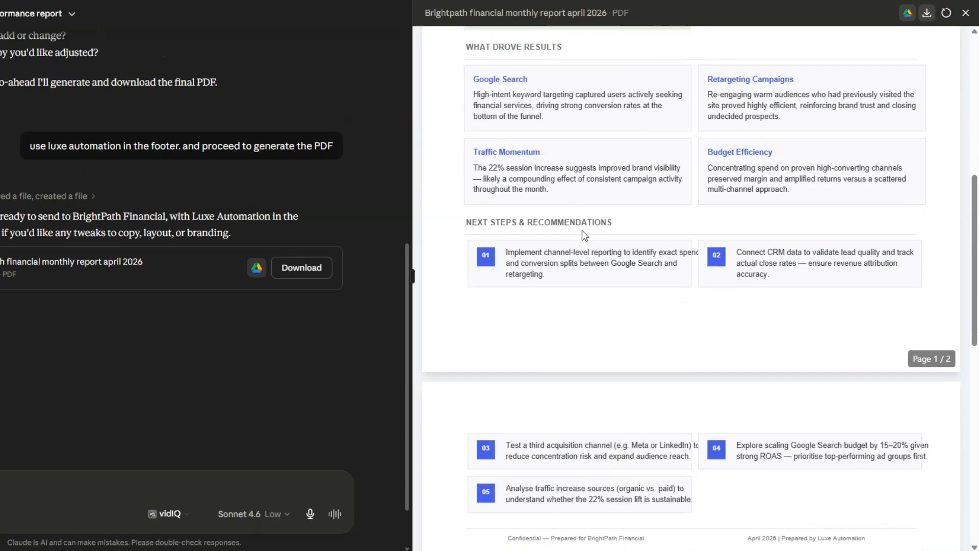
scroll(601, 233, "down", 3)
scroll(738, 386, "up", 10)
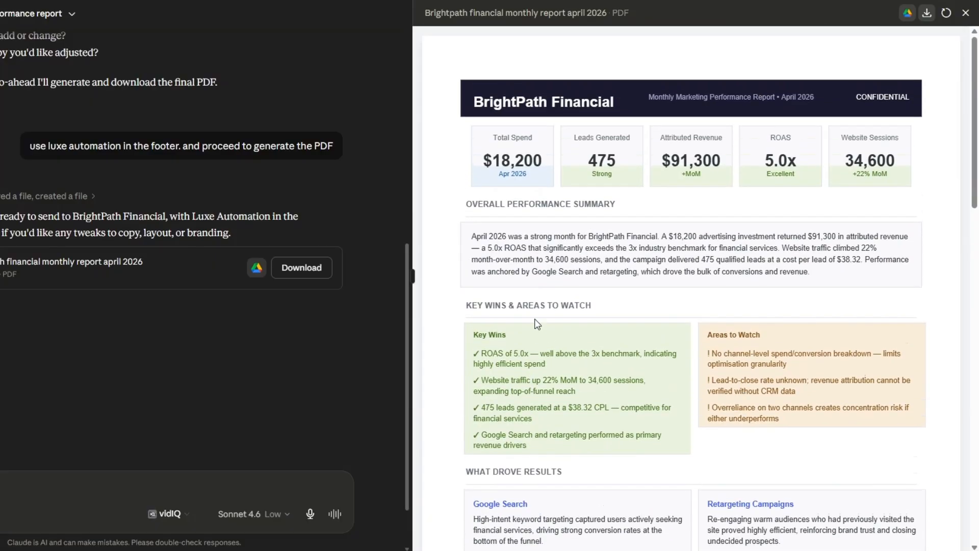
Step: Save the BrightPath Financial April 2026 PDF to Google Drive and check both of its pages there
left_click(257, 267)
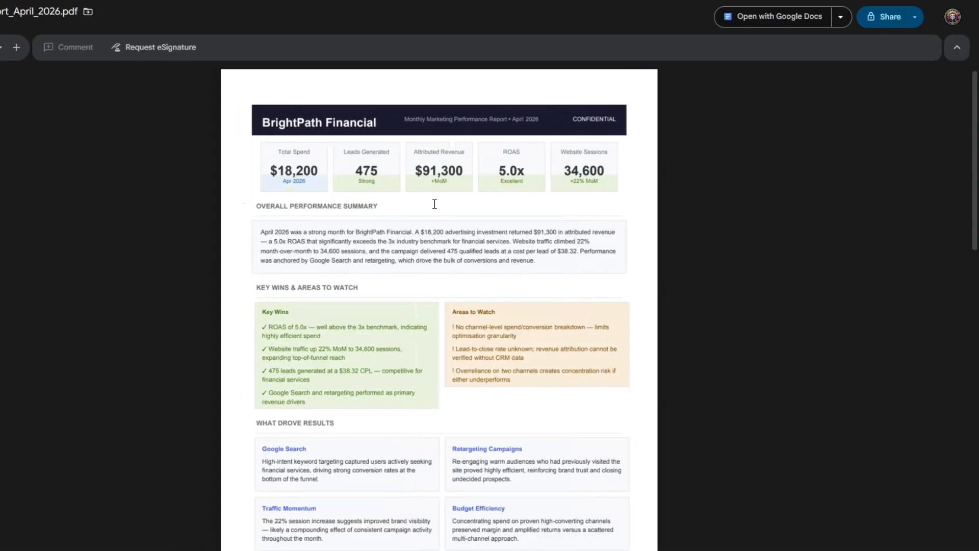
scroll(434, 203, "down", 10)
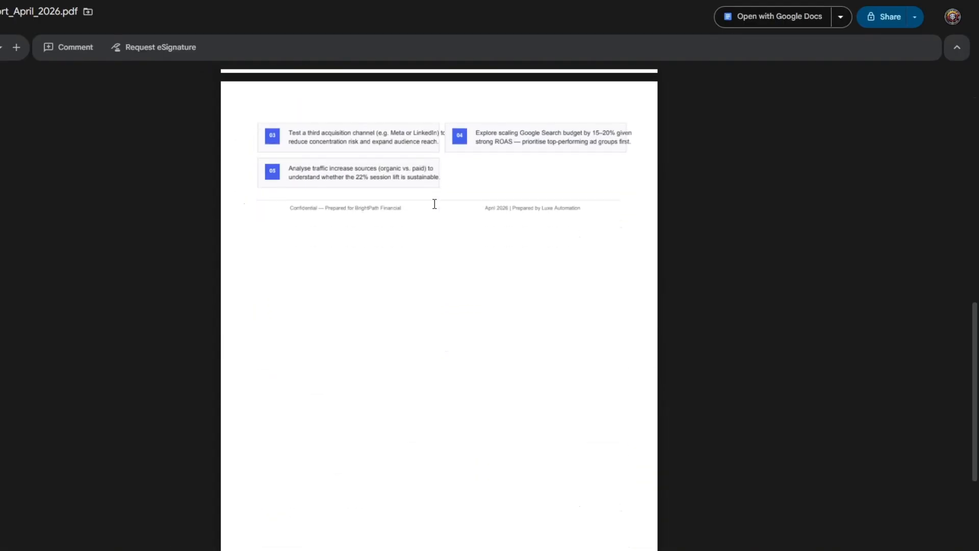
scroll(435, 204, "up", 10)
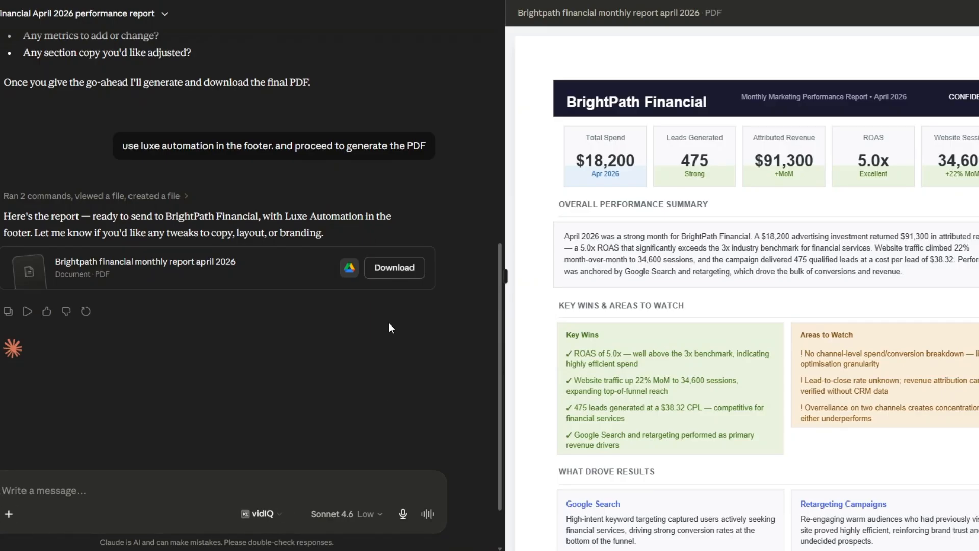
Step: Invoke marketing-report-generator for UrbanFit Gyms' February 2026 report: $9,750 spend, 182 sign-ups, 415 trials, $37,800 revenue, 28,400 sessions, engagement +31%, email opens 42%, CAC -18%, low TikTok conversion
scroll(388, 326, "up", 8)
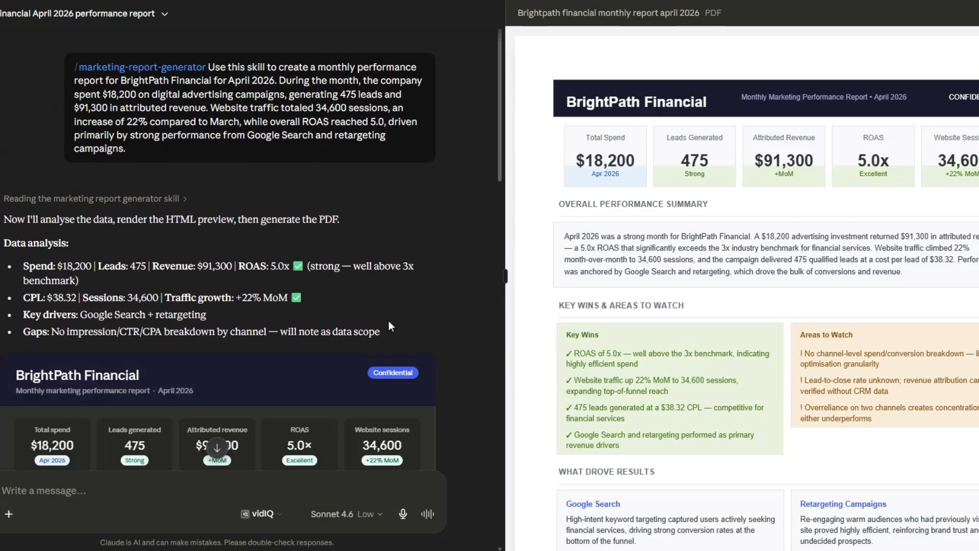
scroll(388, 321, "down", 15)
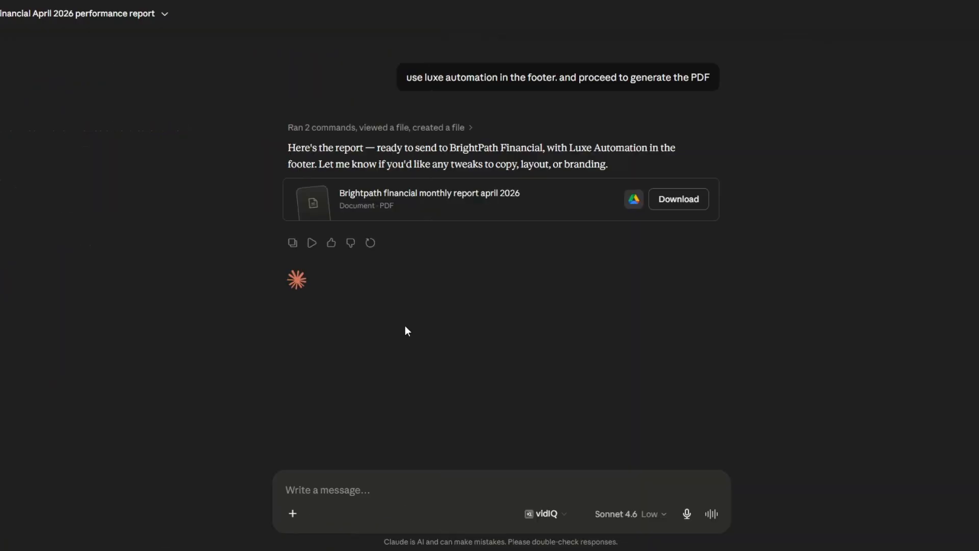
left_click(333, 482)
type("/marketing-report-generator")
type("Use this skill to create a monthly performance report for UrbanFit Gyms for February 2026. During the month, UrbanFit invested $9,750 across Meta Ads, TikTok Ads, email marketing, and local search campaigns. The campaigns generated 182 new membership sign-ups, 415 free trial bookings, and $37,800 in first-month membership revenue. Website traffic reached 28,400 sessions, while social media engagement increased by 31% and email campaigns achieved an average open rate of 42%. Overall customer acquisition cost decreased by 18% compared to January, though TikTok campaigns produced lower conversion rates than expected despite strong reach and engagement. The marketing team wants the report to highlight top-performing channels, explain the drop in TikTok conversion efficiency, identify opportunities for improving trial-to-member conversion rates, and provide recommendations for March 2026 growth initiatives.")
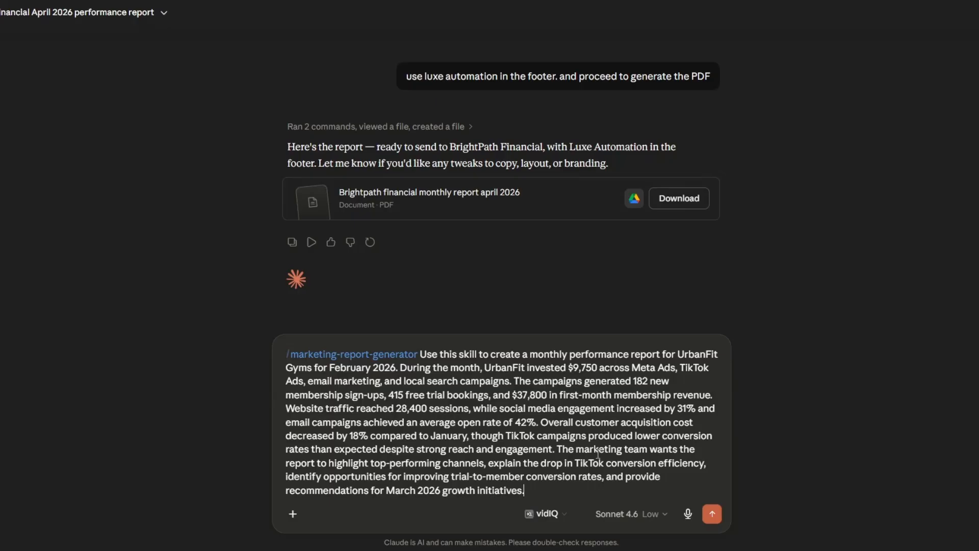
left_click(713, 514)
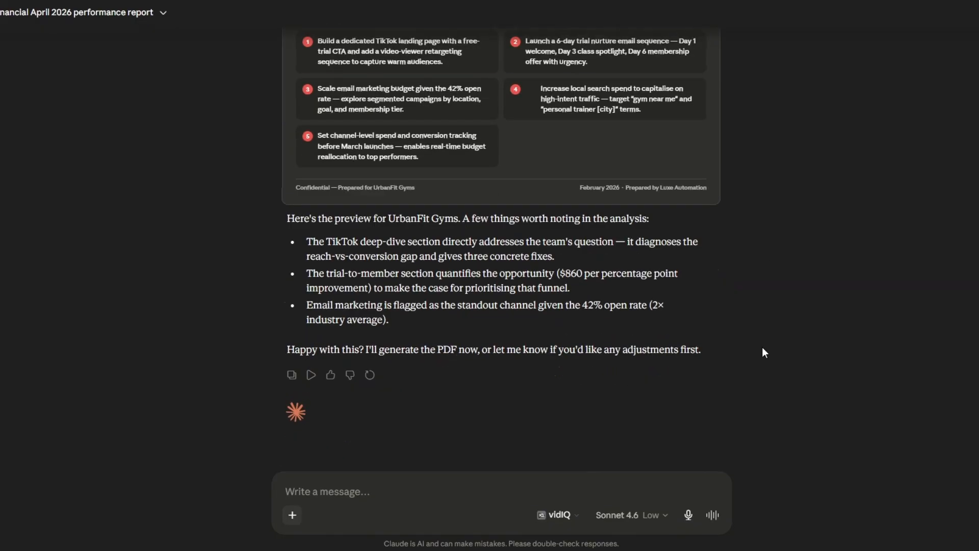
Step: Look over Claude's UrbanFit Gyms response, comparing the full request with the data analysis and report preview
scroll(763, 348, "up", 15)
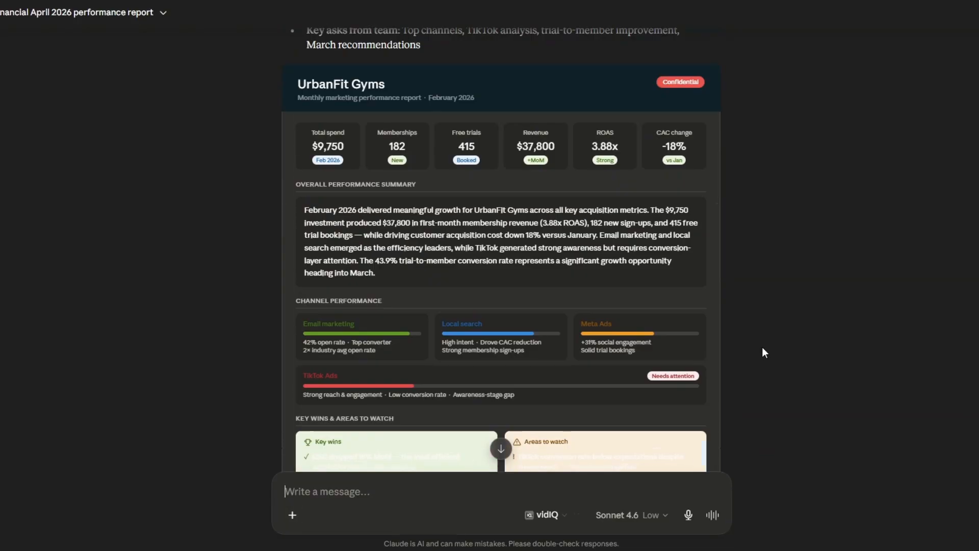
scroll(763, 349, "up", 3)
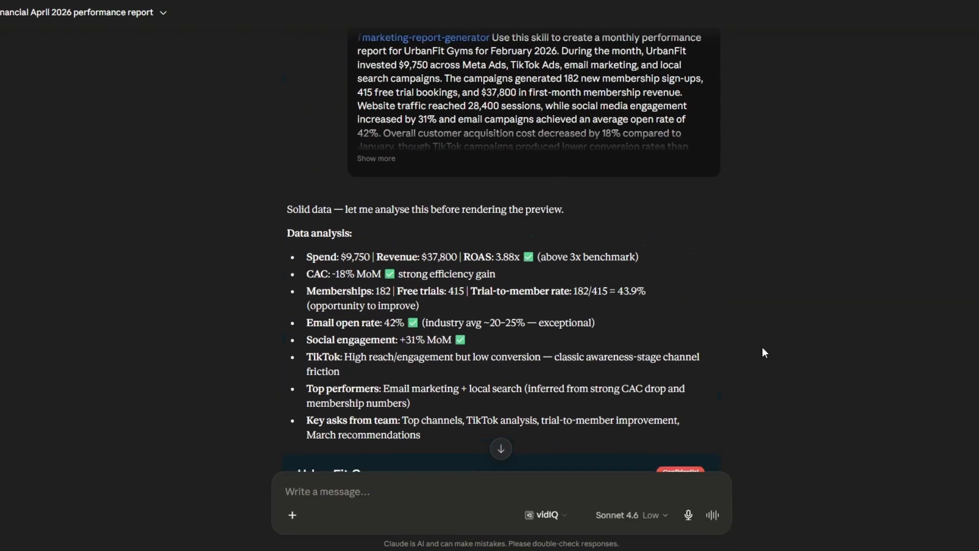
scroll(762, 348, "down", 7)
scroll(761, 351, "down", 15)
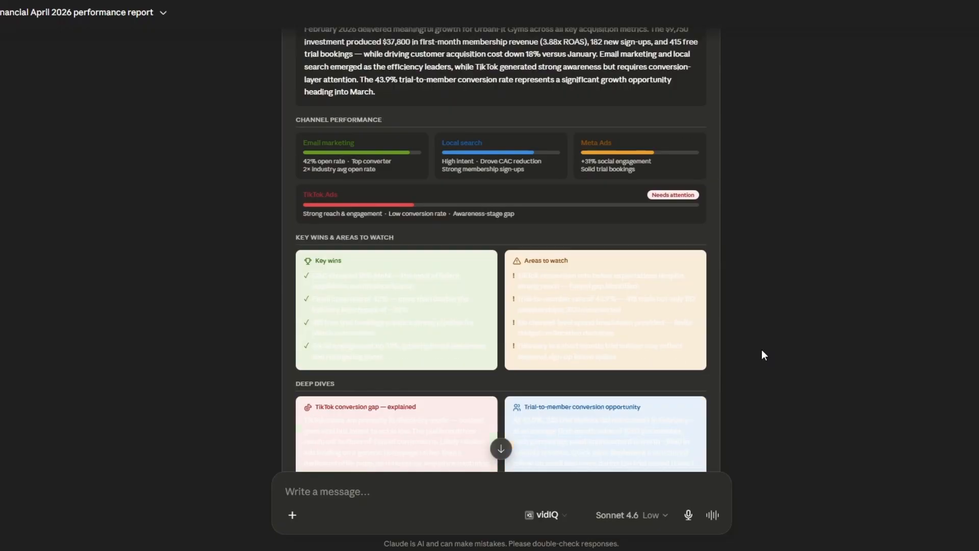
scroll(762, 351, "up", 6)
scroll(762, 351, "up", 10)
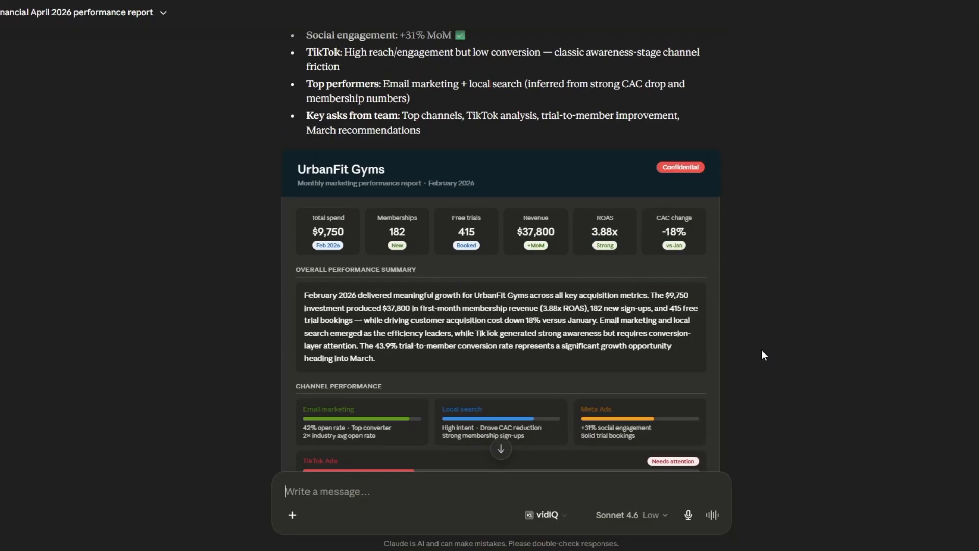
scroll(925, 325, "down", 20)
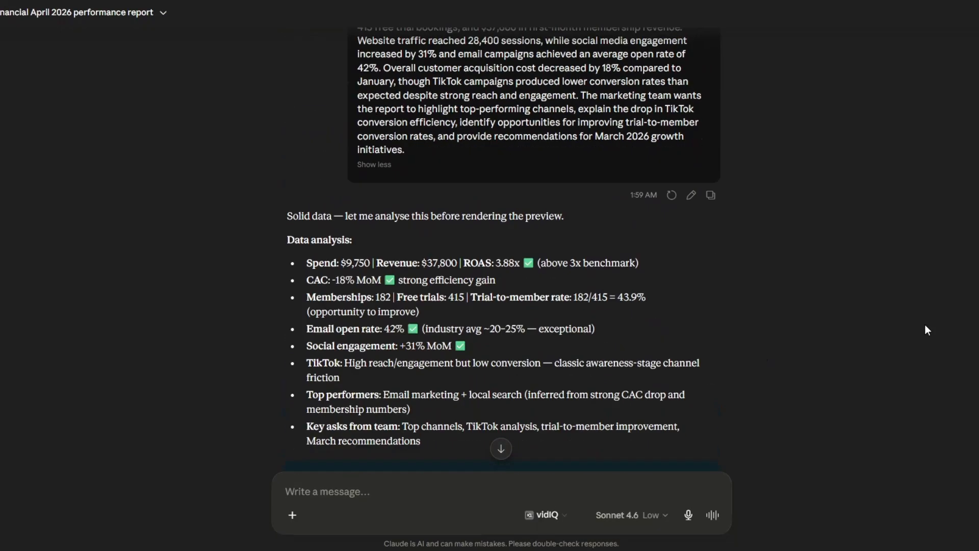
scroll(926, 325, "up", 5)
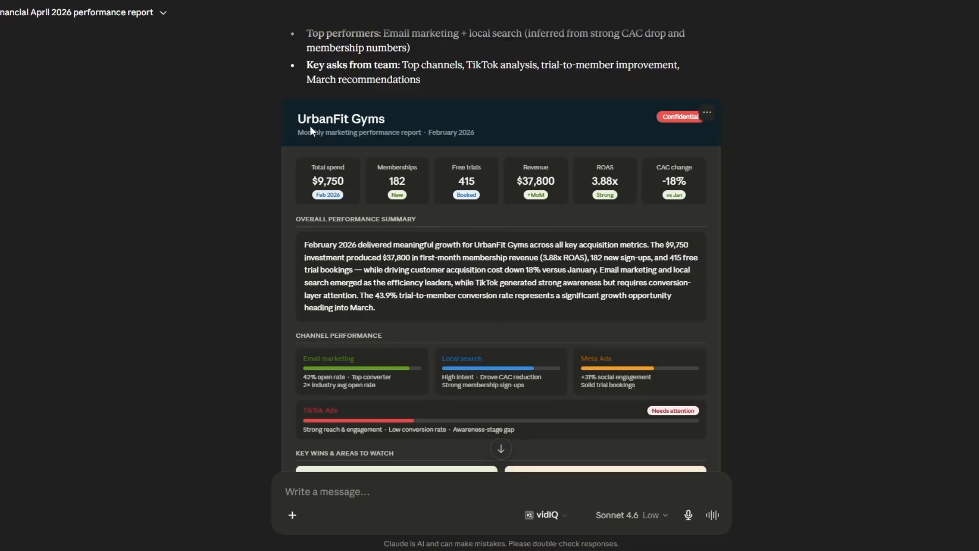
Step: Examine the UrbanFit Gyms preview section by section, from the title and performance summary to the deep dives, March 2026 recommendations and Claude's notes
left_click_drag(298, 120, 405, 122)
left_click(314, 140)
scroll(775, 206, "down", 1)
left_click_drag(329, 184, 788, 259)
scroll(788, 259, "down", 1)
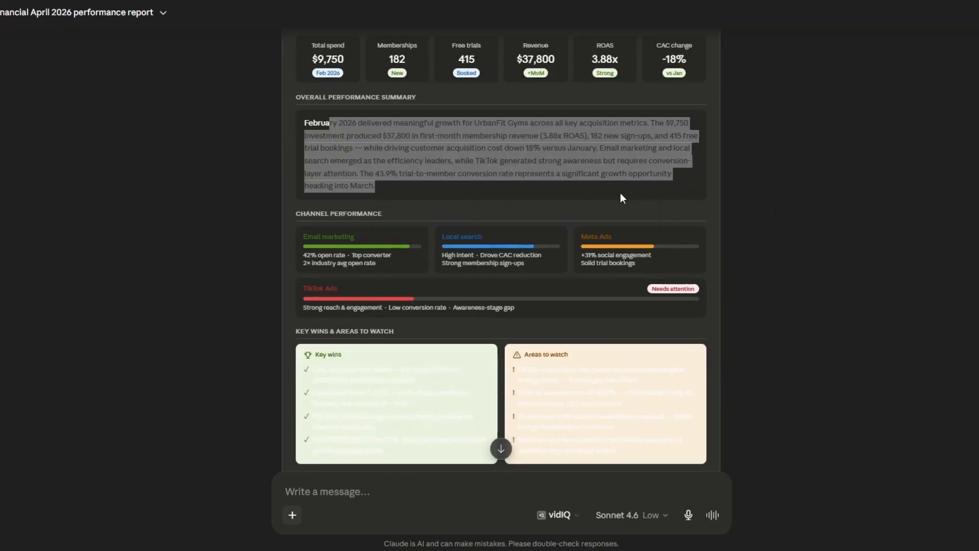
left_click(633, 183)
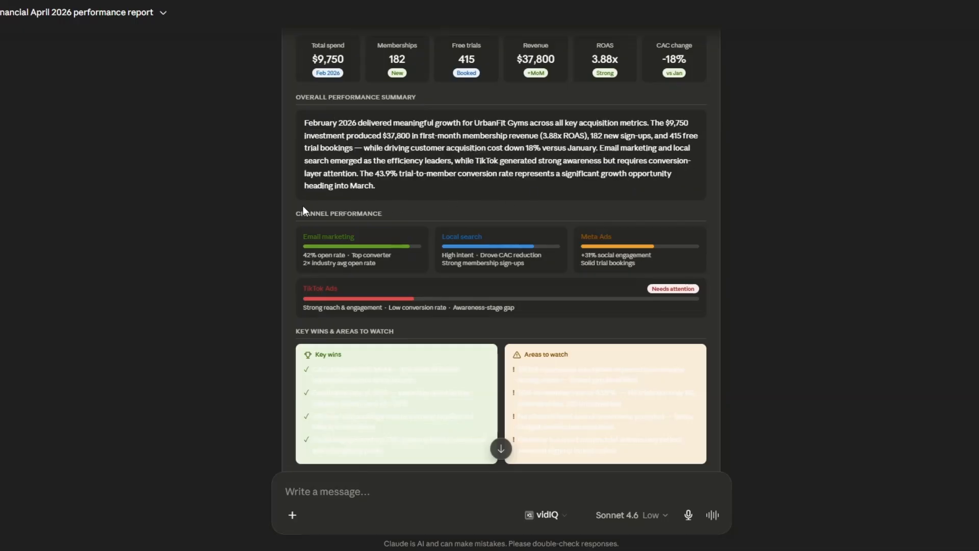
scroll(327, 148, "down", 3)
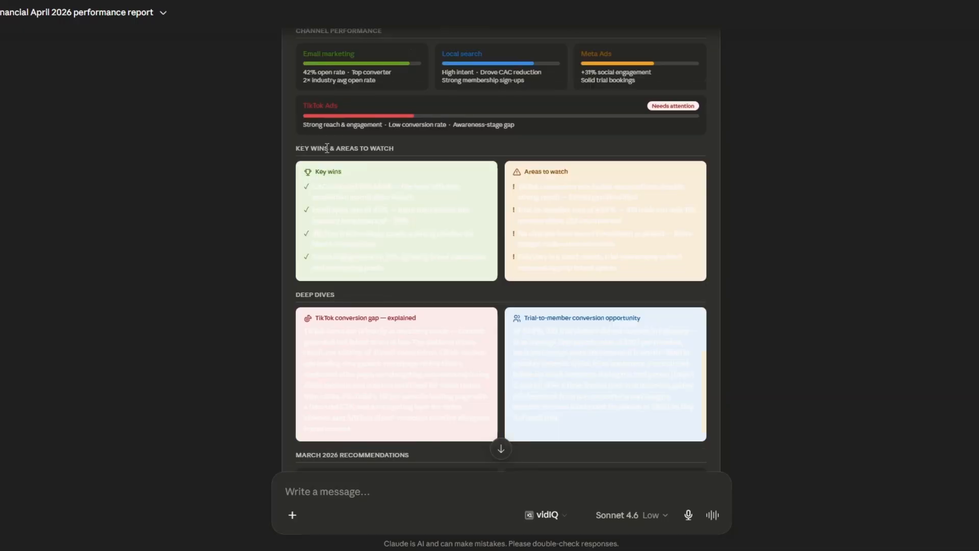
scroll(464, 164, "down", 2)
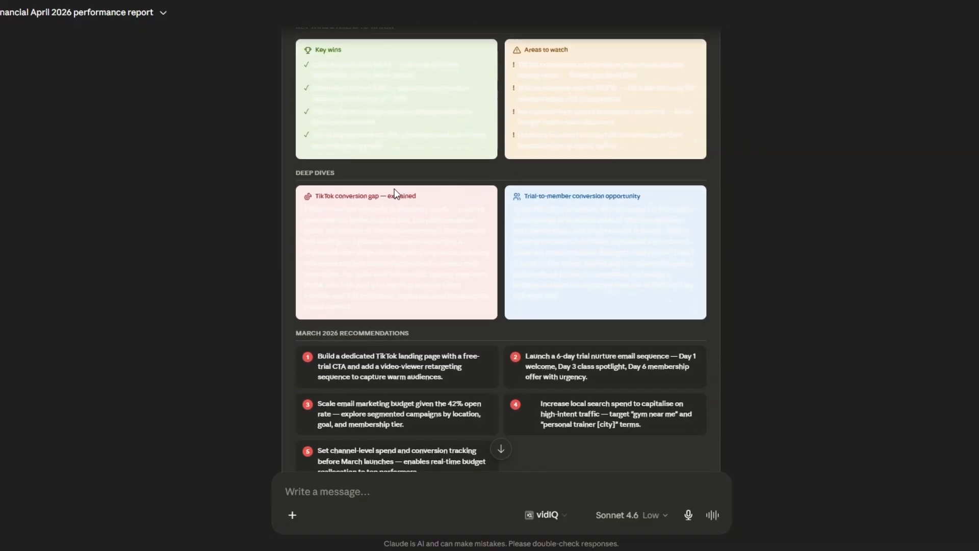
scroll(427, 196, "down", 3)
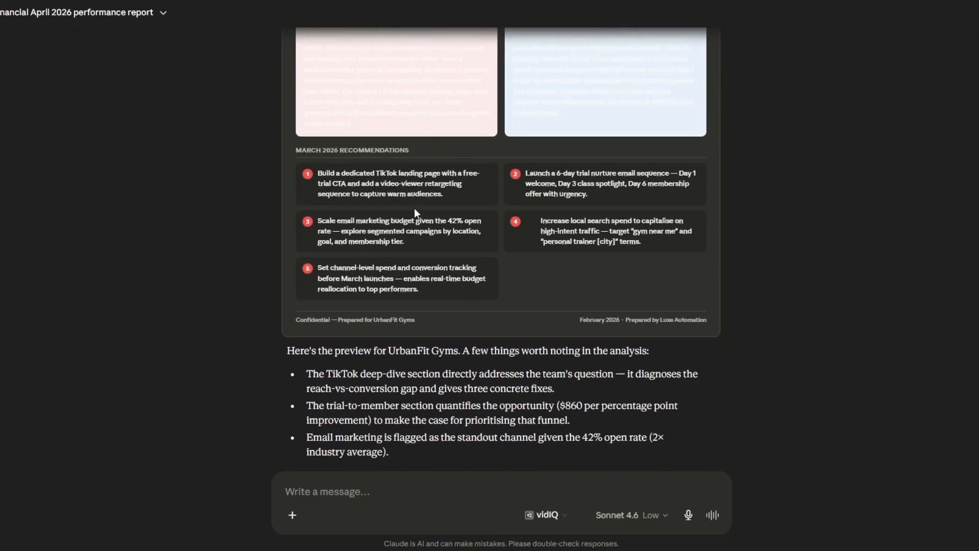
scroll(452, 230, "down", 1)
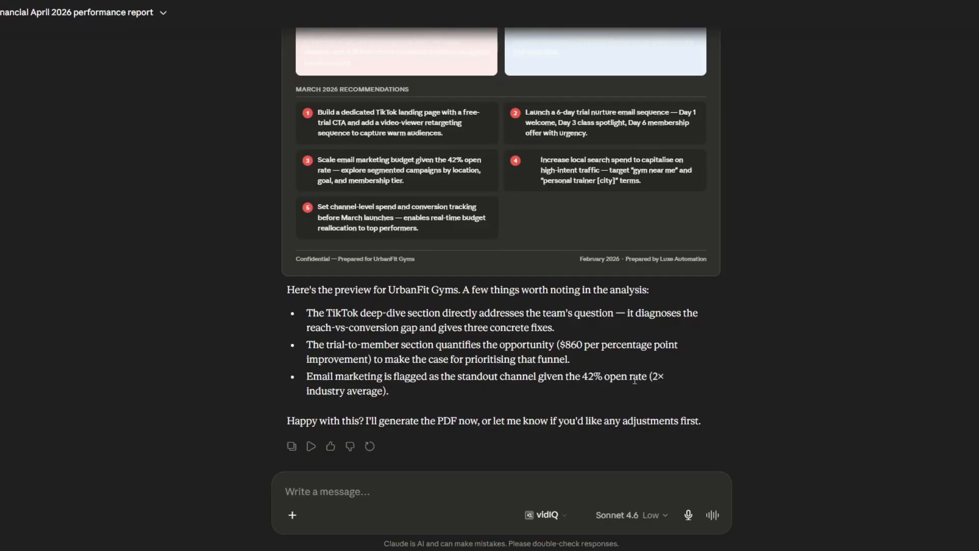
Step: Ask Claude to proceed with the pdf process for the UrbanFit Gyms report and go to the newest reply
left_click(367, 490)
type("proceed with the pdf process")
key("Return")
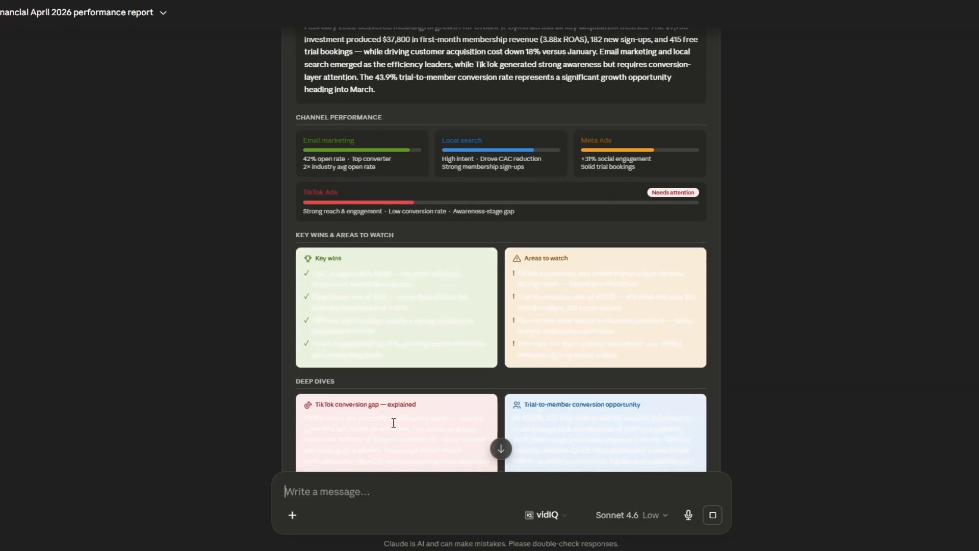
left_click(501, 448)
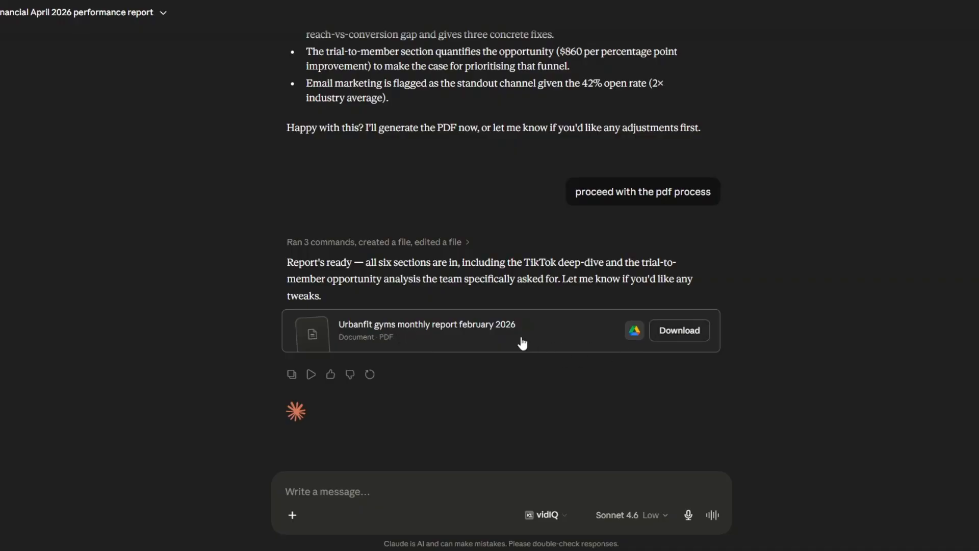
Step: Save the UrbanFit Gyms February 2026 PDF to Google Drive and skim through it there
left_click(634, 332)
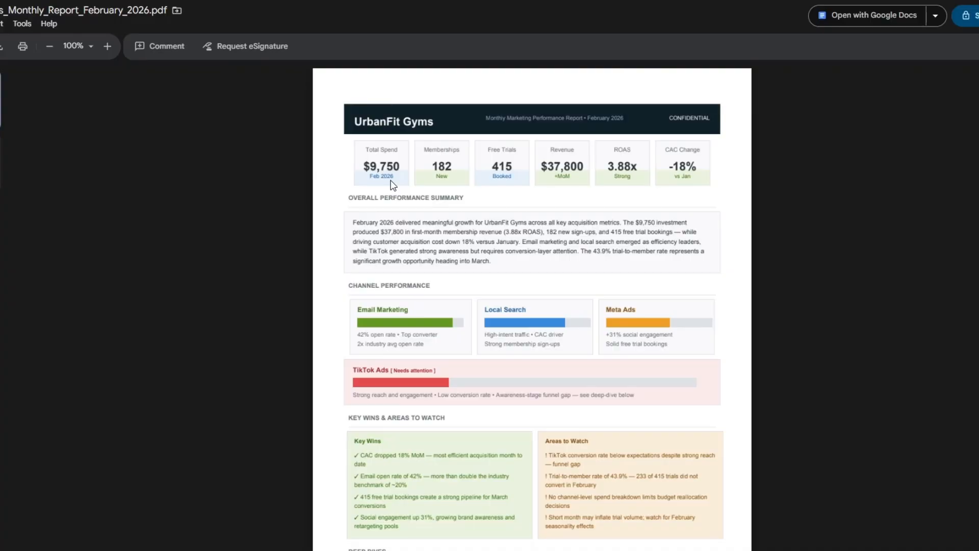
scroll(486, 277, "down", 20)
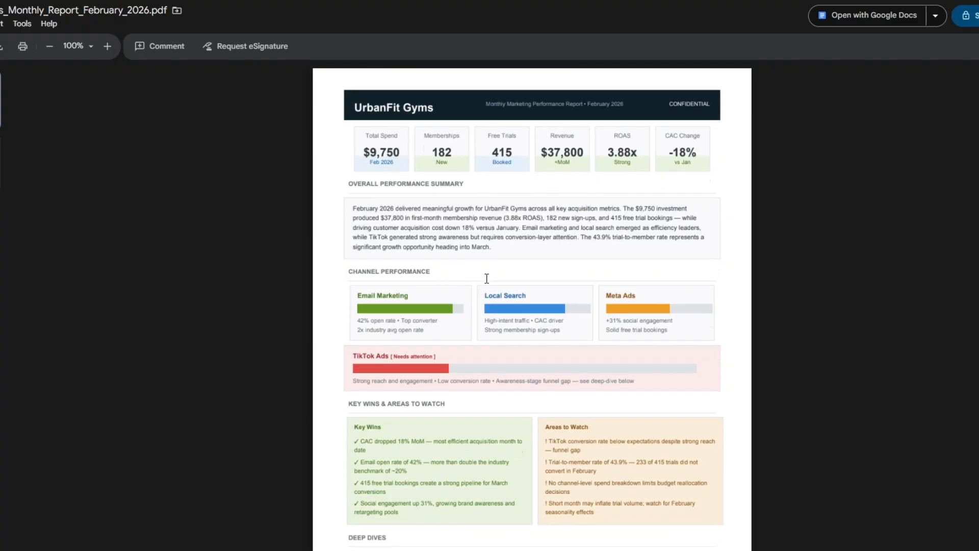
scroll(487, 278, "up", 15)
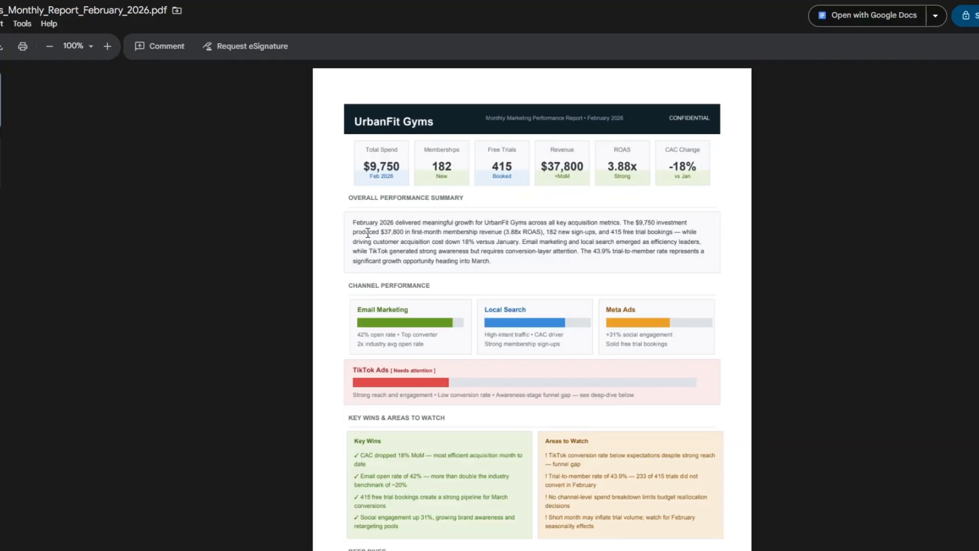
Step: Examine the UrbanFit Gyms PDF's summary, channel performance, key wins, TikTok and trial-to-member deep dives, March 2026 recommendations and footer
scroll(514, 287, "down", 1)
scroll(417, 260, "up", 1)
scroll(533, 355, "down", 6)
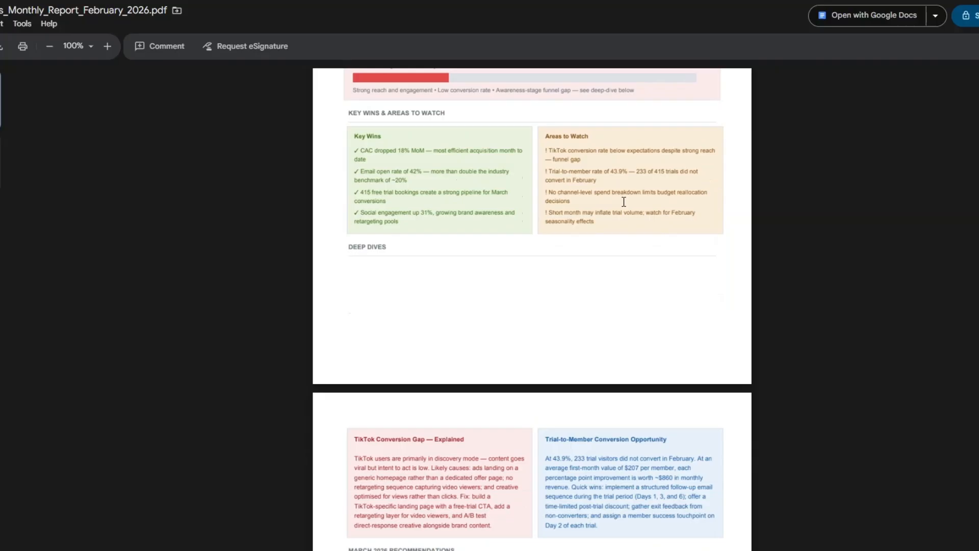
scroll(624, 204, "down", 5)
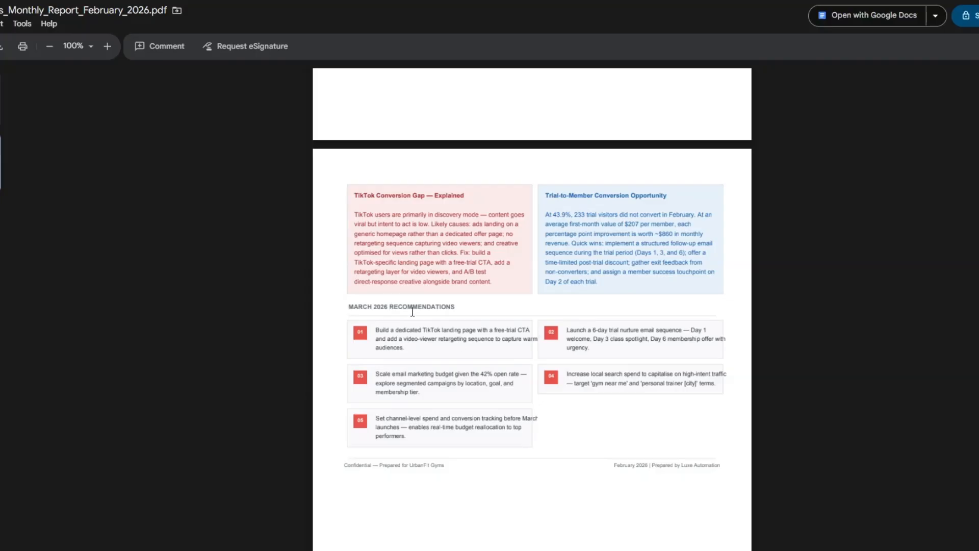
scroll(576, 448, "up", 6)
scroll(575, 448, "up", 5)
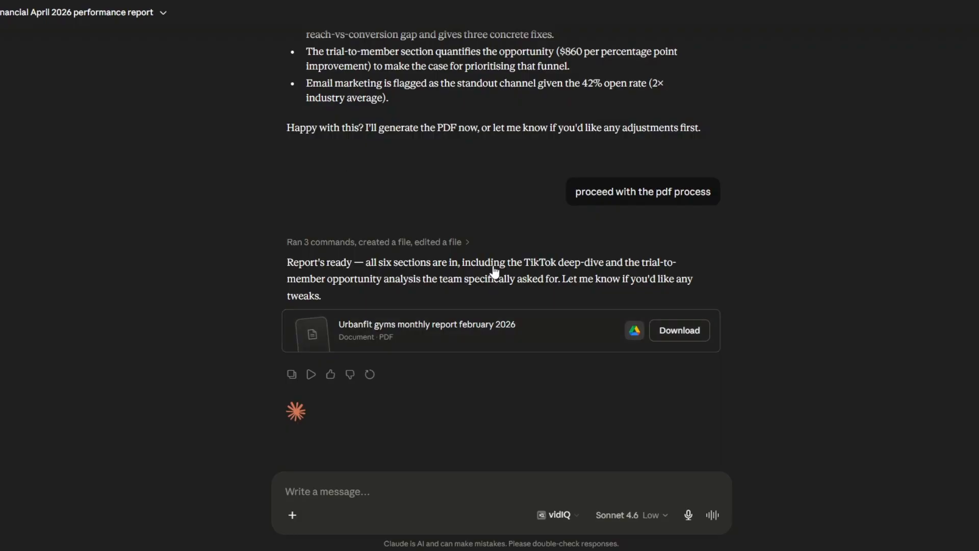
Step: Return to the Claude chat and review the UrbanFit Gyms request, data analysis and report preview
scroll(527, 268, "up", 10)
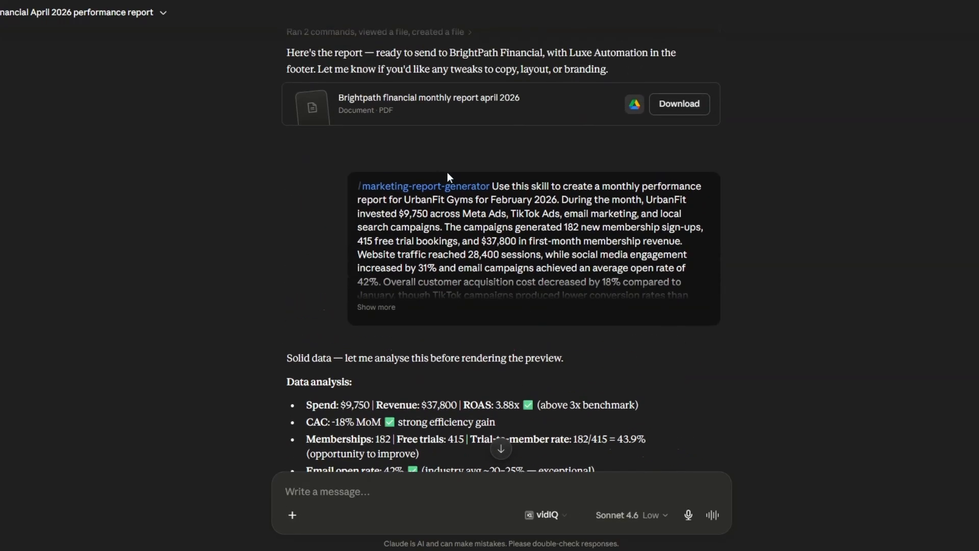
mouse_move(438, 187)
scroll(696, 239, "down", 7)
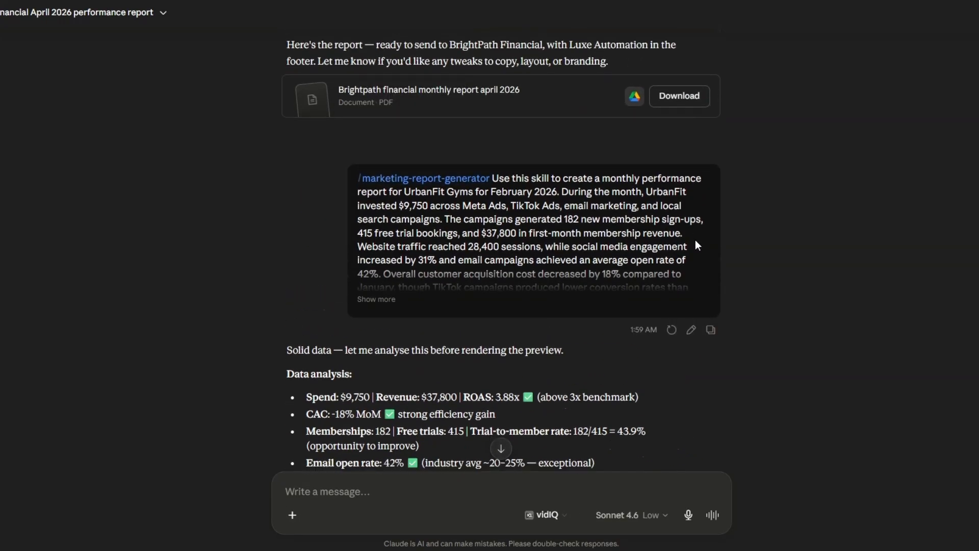
scroll(696, 241, "down", 3)
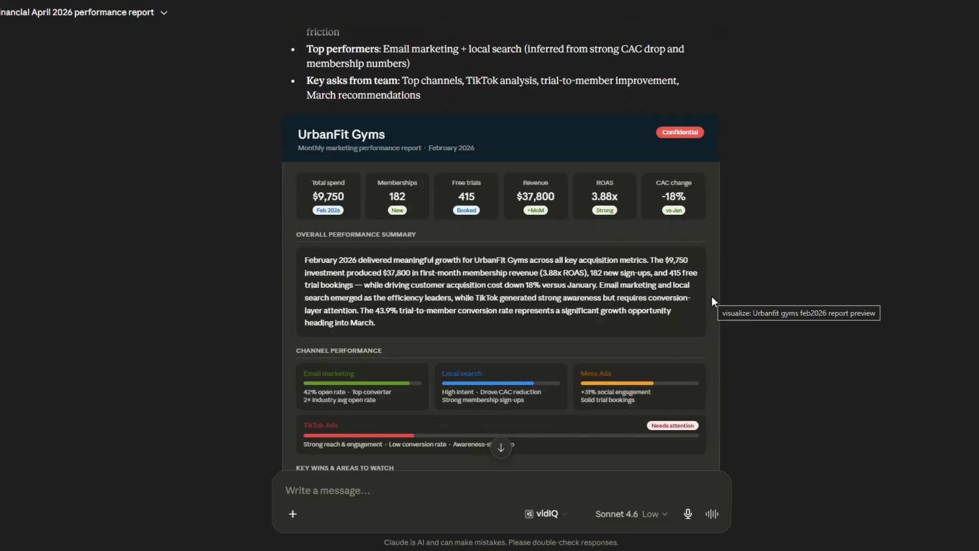